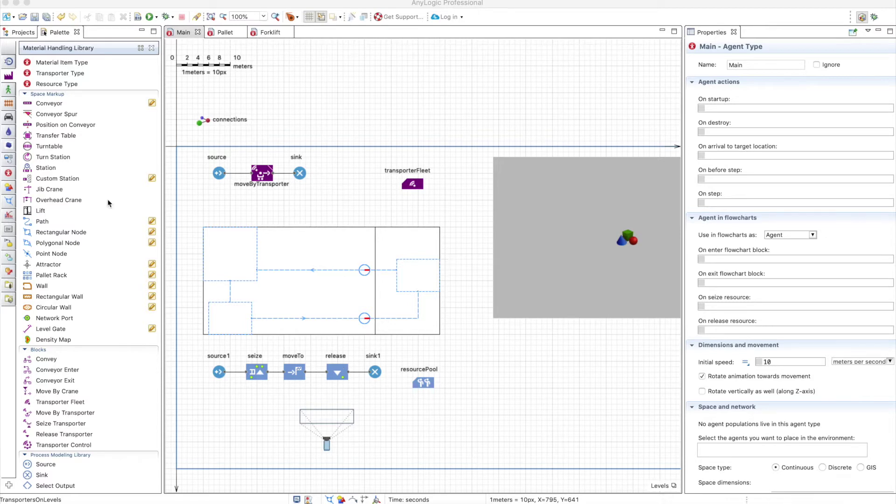
Step: Select the lower flowchart blocks and resource pool, then clear the selection
left_click(42, 210)
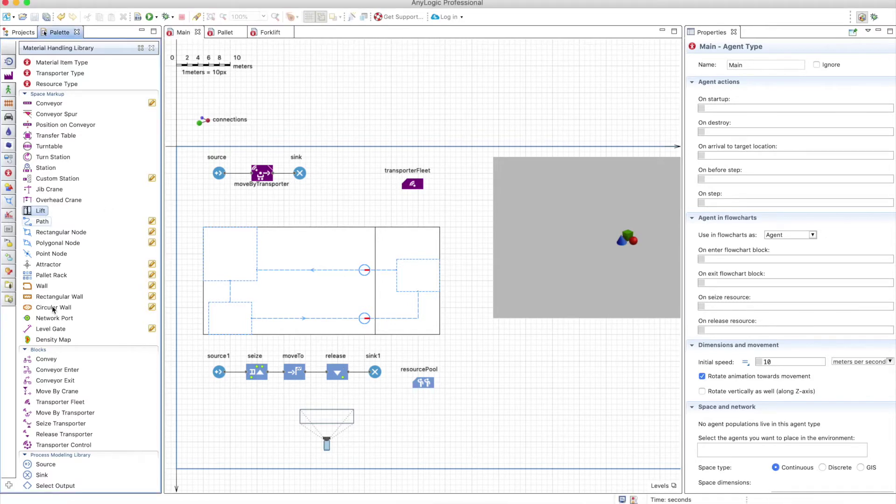
left_click(51, 329)
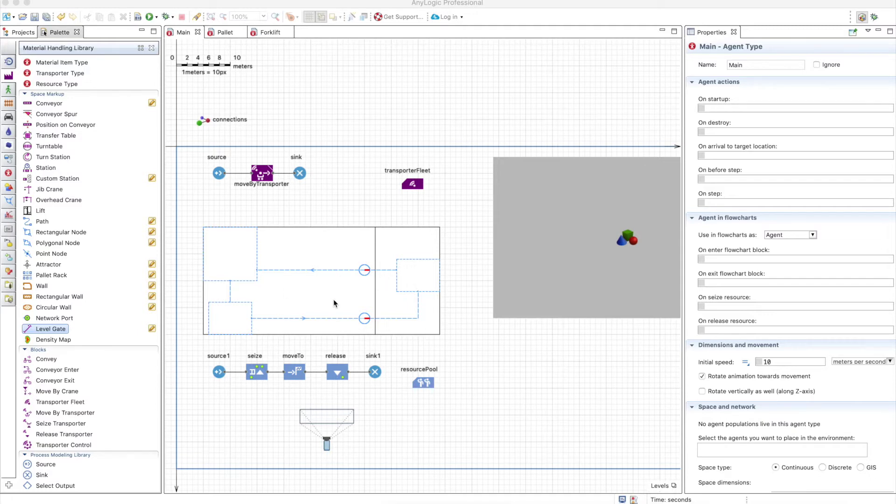
left_click_drag(188, 345, 465, 415)
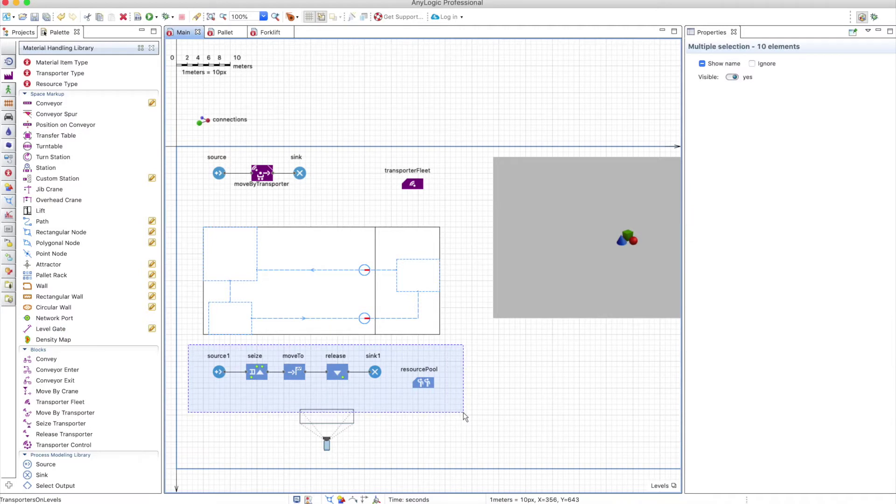
left_click(196, 151)
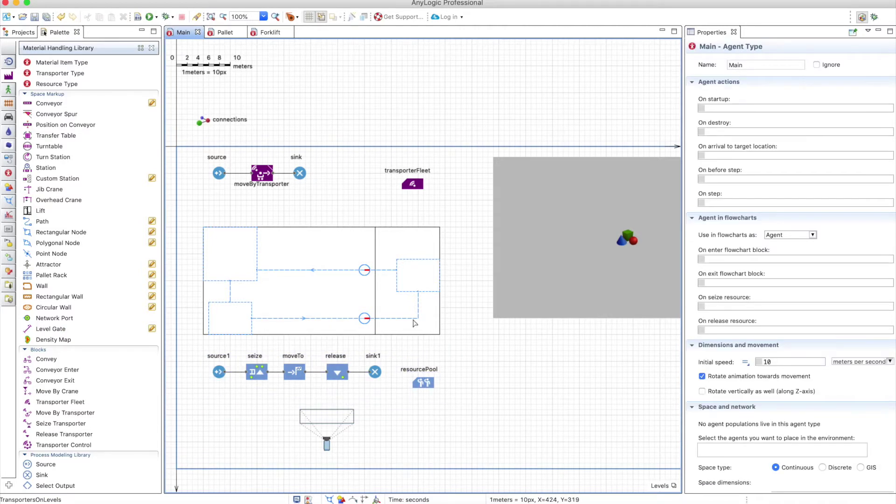
Step: Select path6 and check its Z field and its end point raised to Z 30
left_click(346, 270)
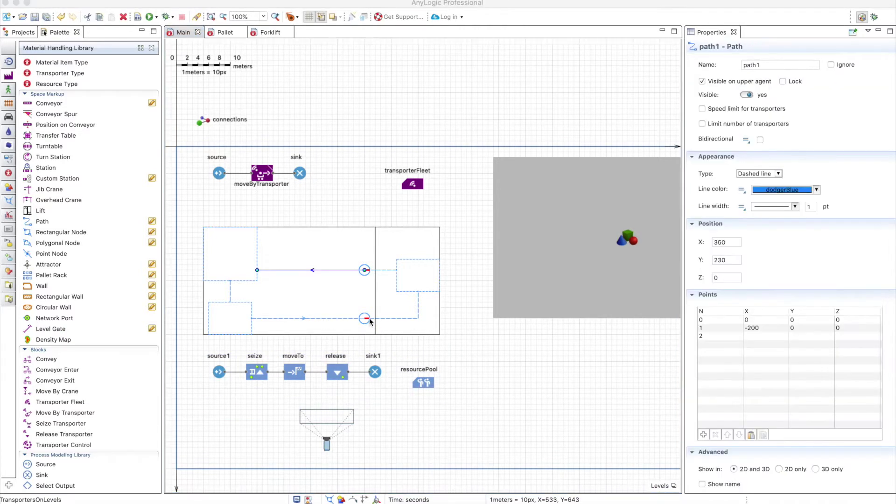
left_click(368, 319)
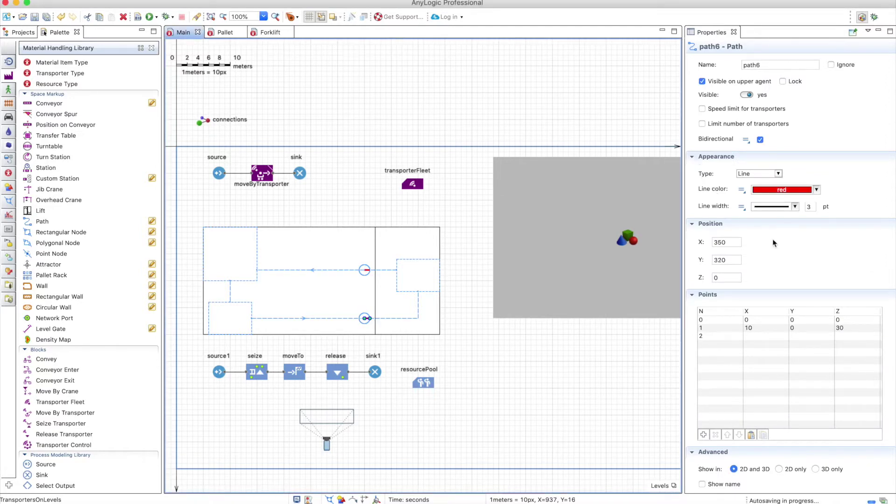
left_click(714, 278)
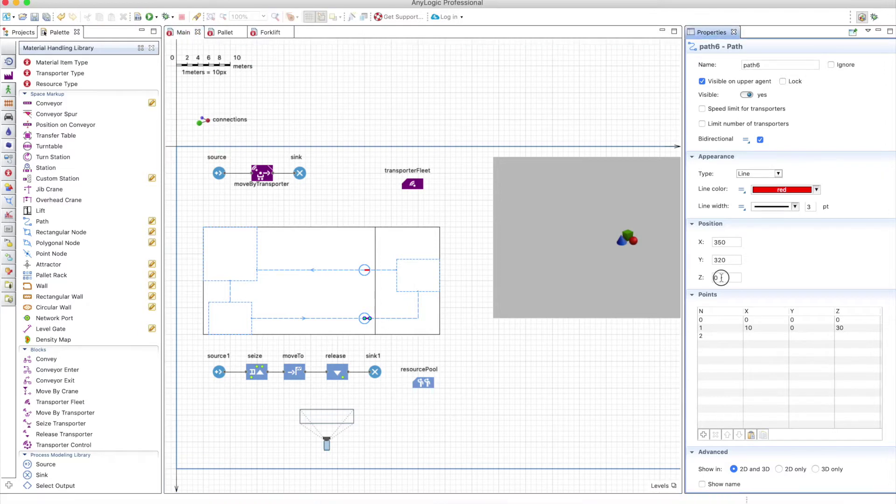
left_click(845, 329)
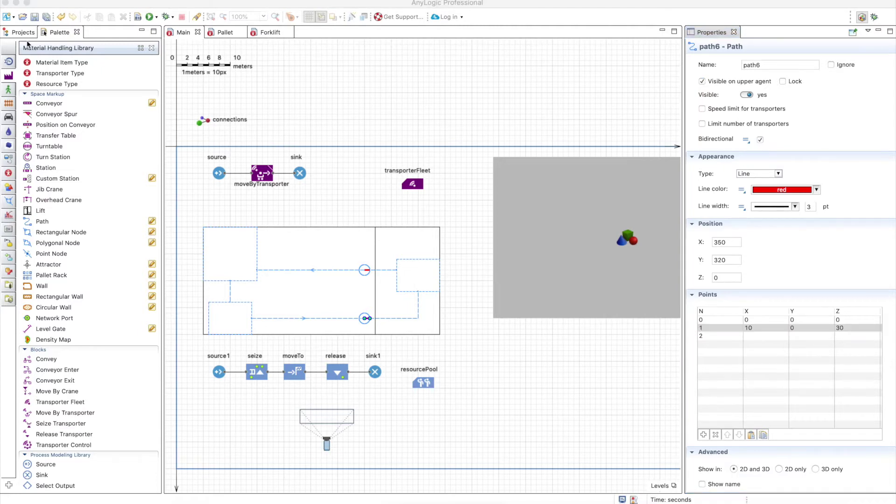
Step: Inspect the Forklift and Pallet agent types in the project tree, then run the model
left_click(23, 33)
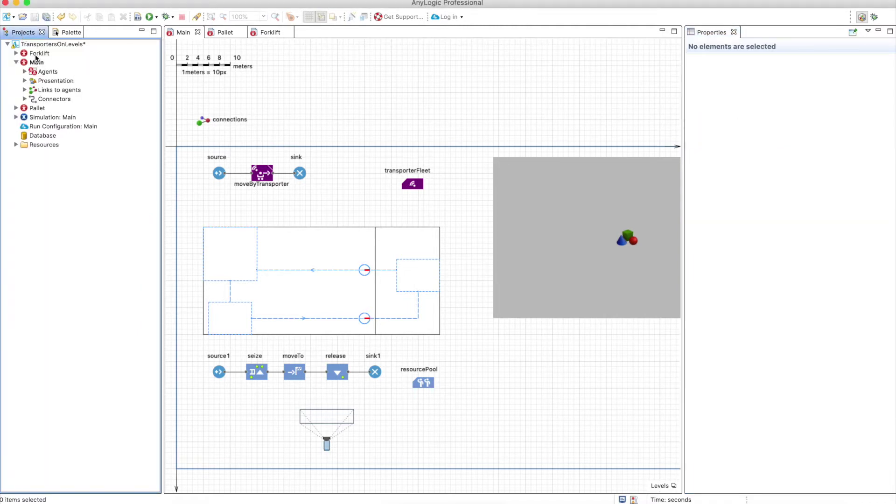
left_click(38, 54)
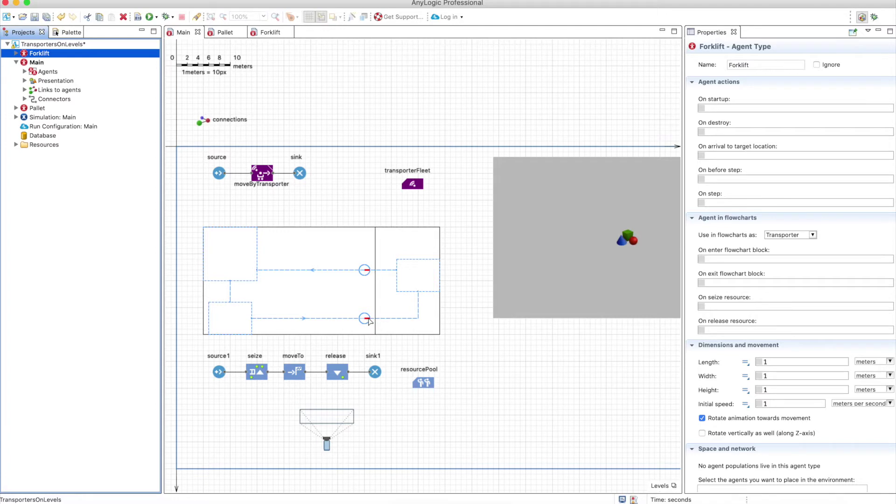
left_click(41, 109)
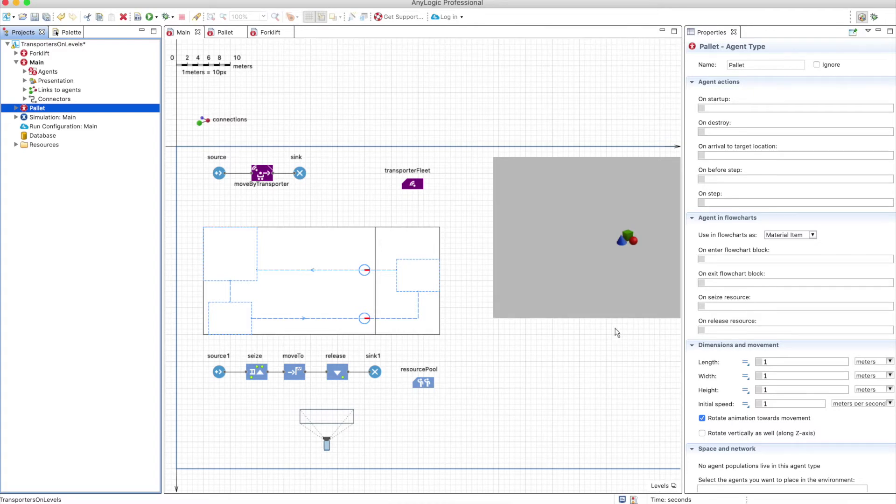
left_click(150, 17)
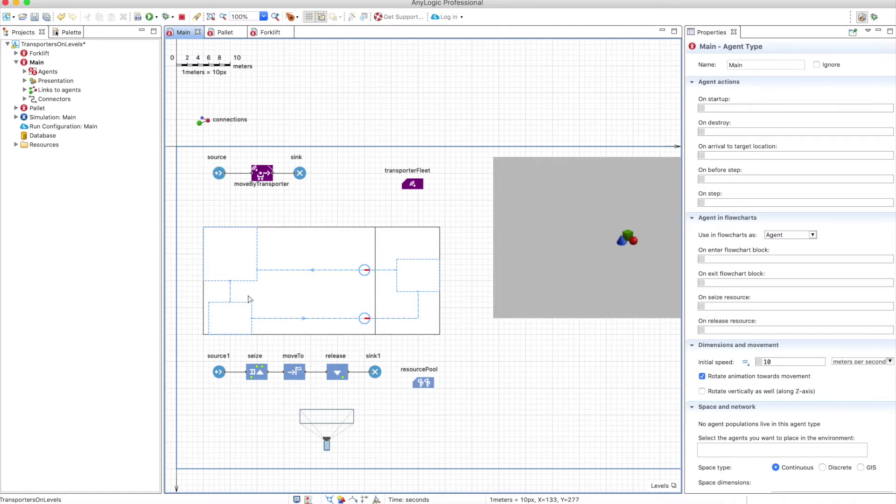
Step: Run the simulation at x5, pause and resume it, then close the simulation window
key("F5")
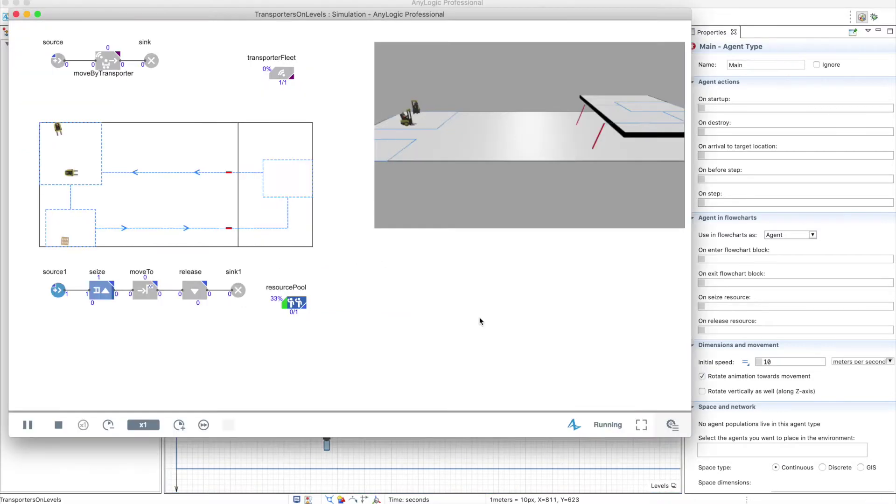
left_click(180, 425)
left_click(179, 425)
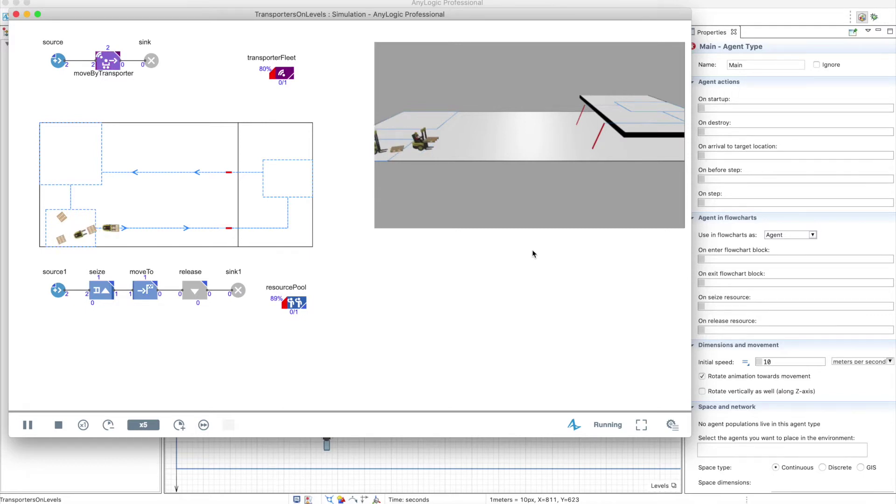
left_click(28, 424)
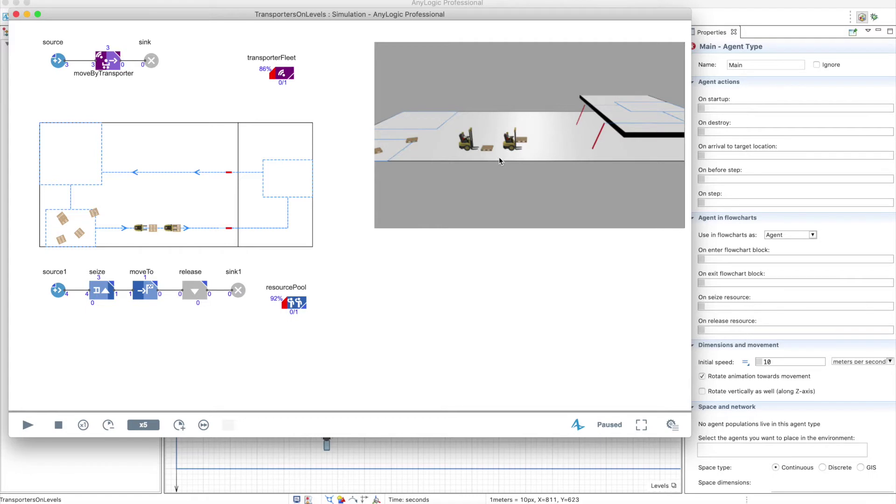
left_click(28, 424)
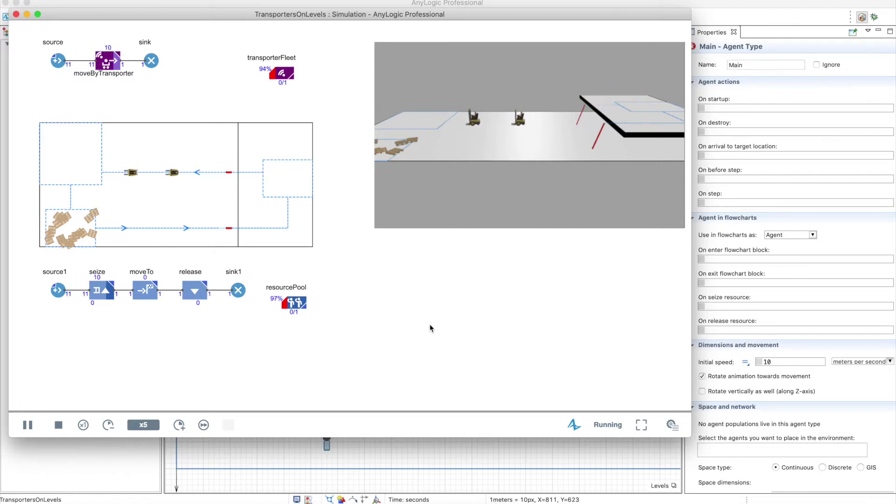
left_click(16, 14)
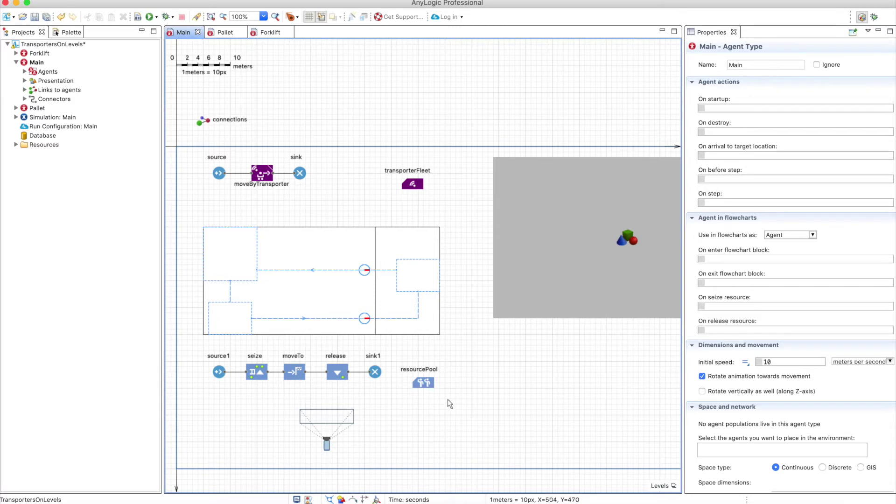
Step: Toggle Forklift's Rotate animation towards movement off and back on
left_click(39, 54)
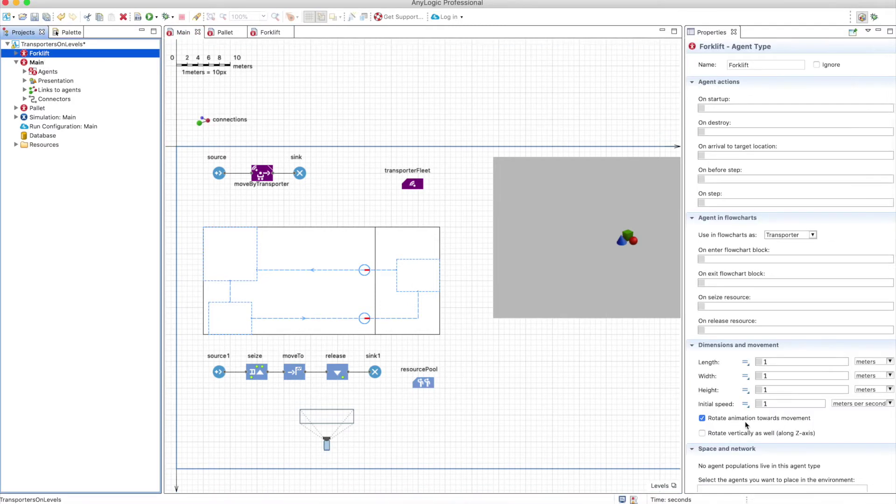
left_click(746, 420)
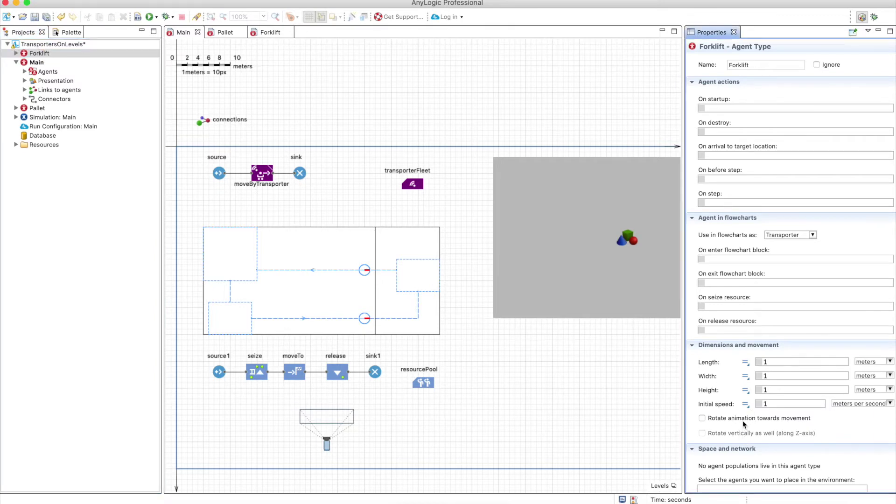
left_click(713, 419)
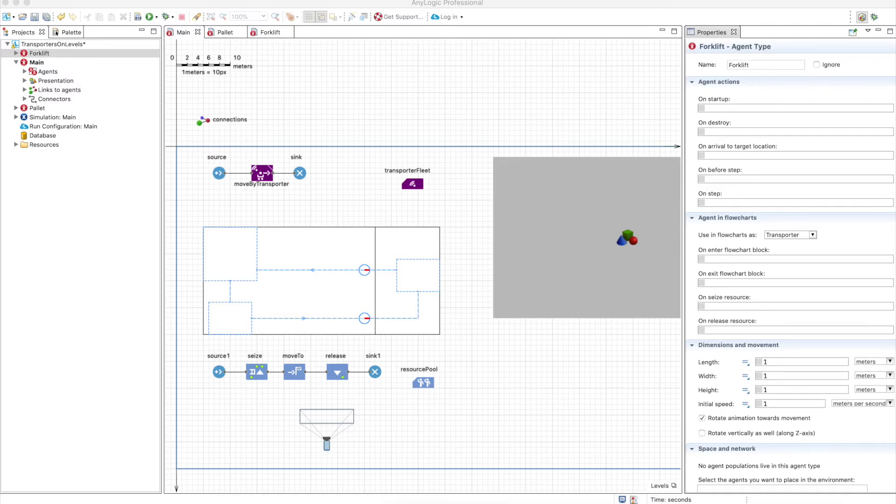
Step: Rename the existing level to level0 and add a new level named level1
left_click(24, 81)
left_click(34, 99)
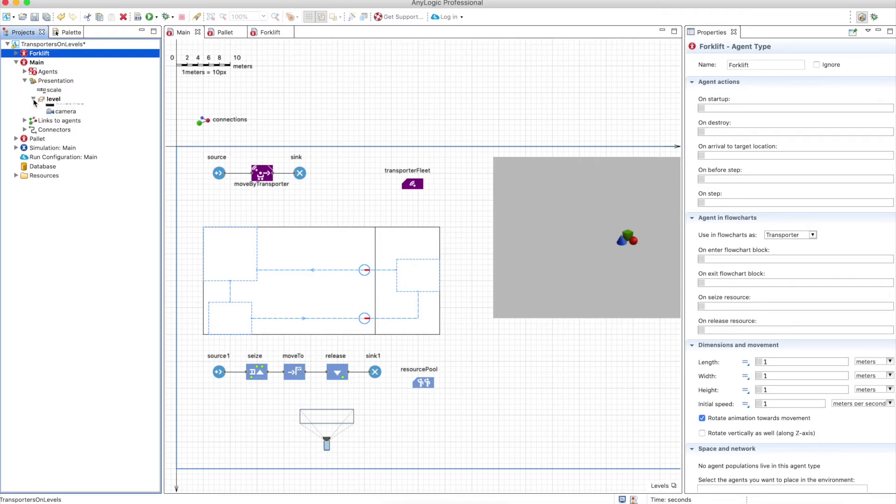
left_click(54, 99)
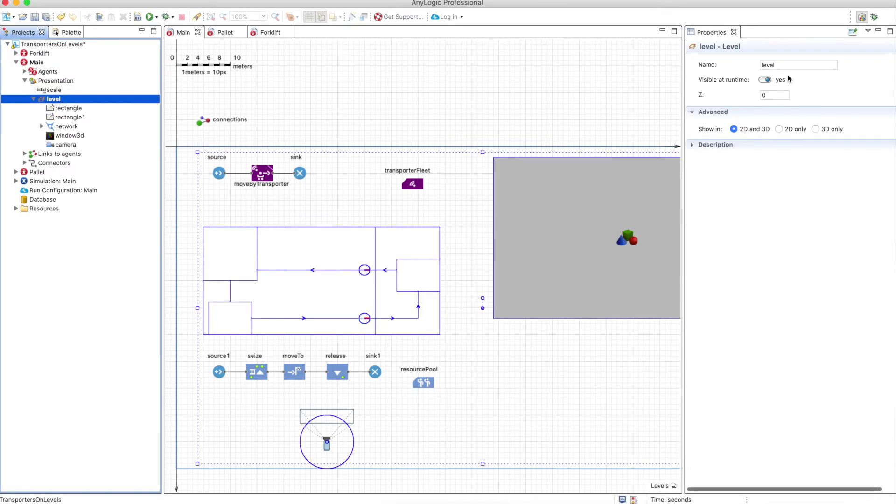
left_click(795, 69)
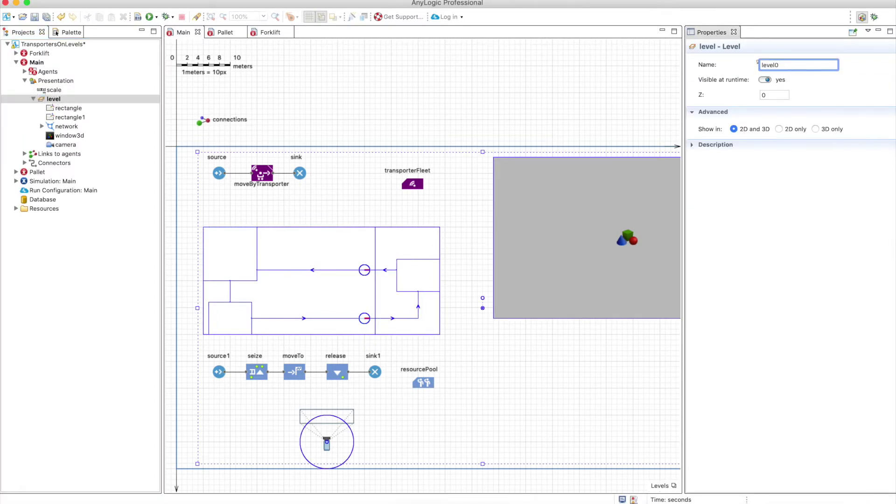
type("0")
left_click(663, 485)
left_click(650, 475)
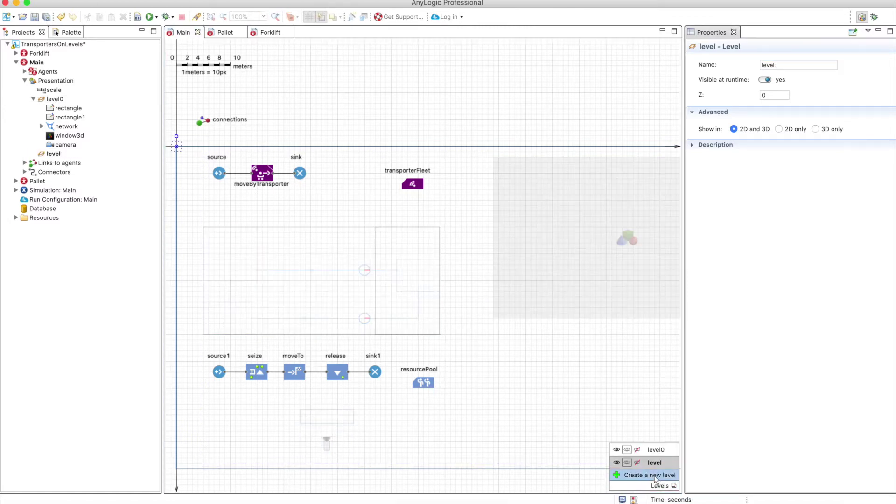
left_click(794, 65)
type("1")
left_click(657, 451)
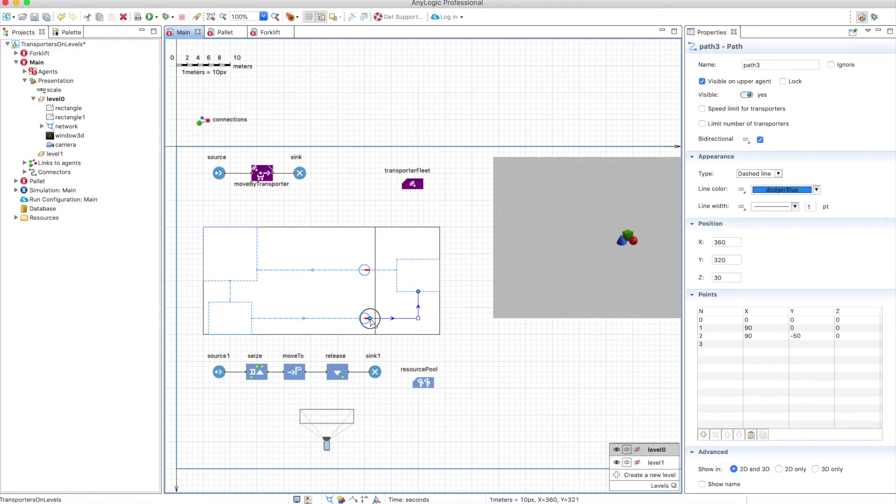
Step: Detach the right room's upper and lower paths from the red nodes and select network1
left_click_drag(369, 319, 380, 319)
left_click(368, 271)
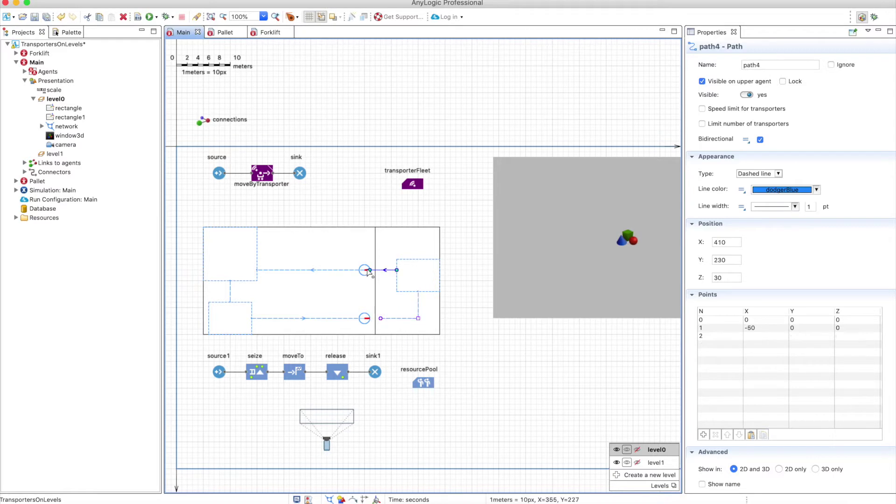
left_click_drag(370, 270, 381, 269)
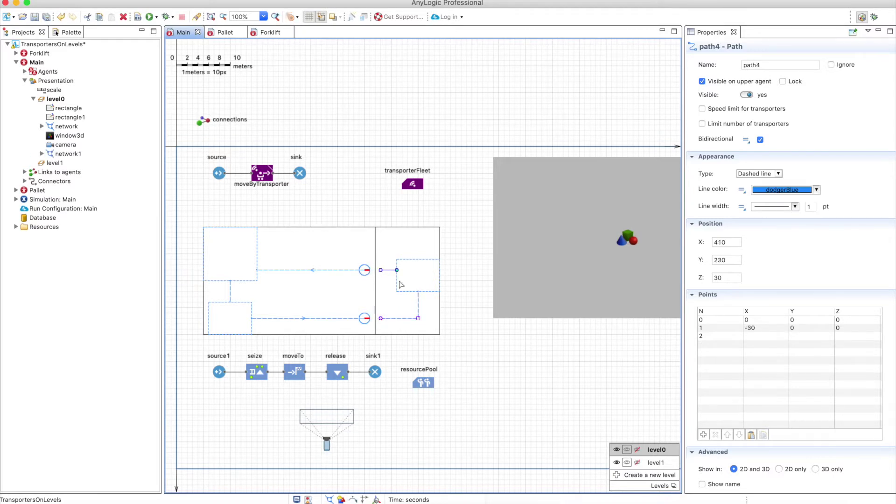
left_click(417, 266)
left_click(419, 304)
left_click(434, 287)
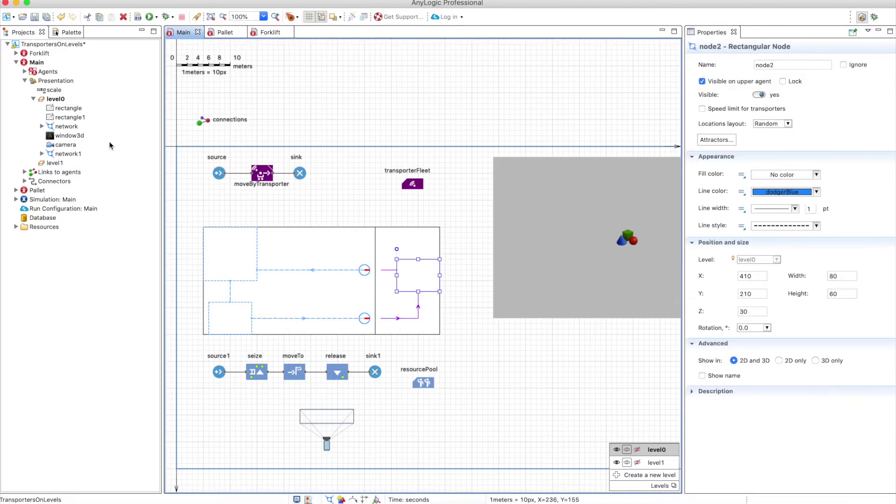
left_click(70, 154)
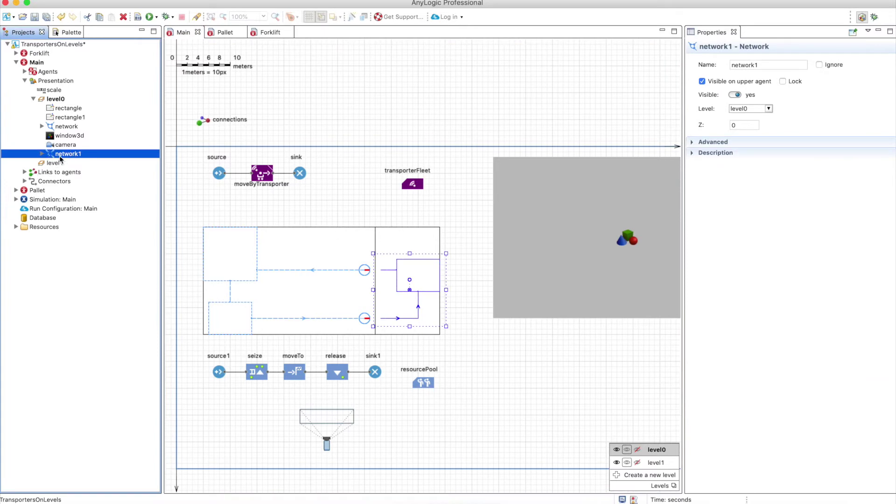
left_click(769, 108)
Step: Move network1 onto level1, reshape path6, and delete the leftover nodes and red path
left_click(749, 127)
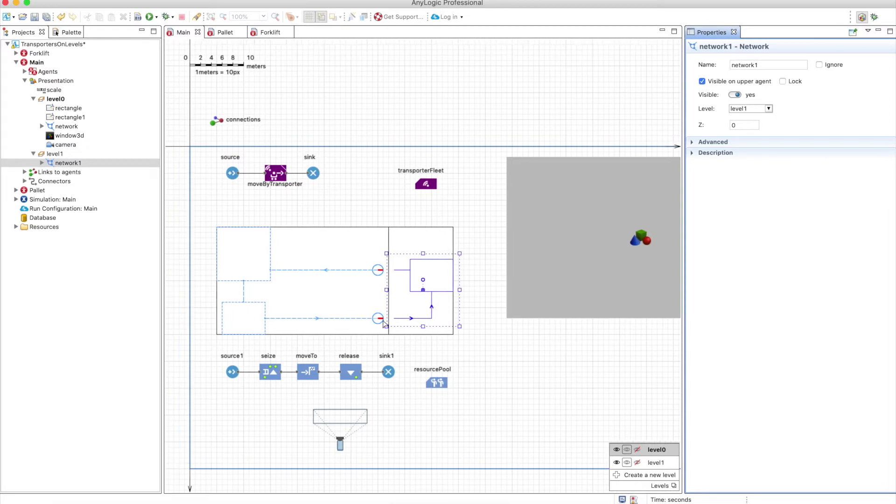
left_click(381, 319)
left_click_drag(381, 319, 469, 356)
left_click_drag(417, 340, 498, 366)
left_click(378, 271)
left_click_drag(379, 270, 534, 379)
left_click(382, 275, "shift")
key("Delete")
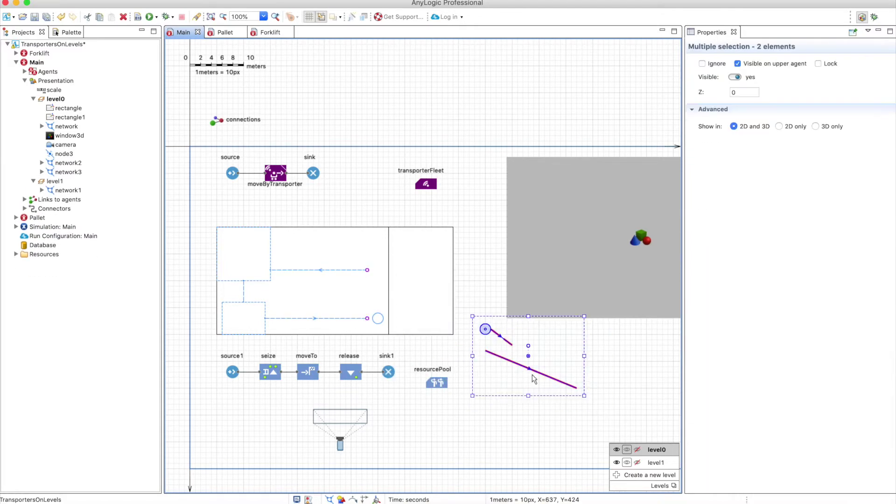
key("Delete")
Step: Assign rectangle1 to level1 and make level1 the level being edited
left_click(423, 303)
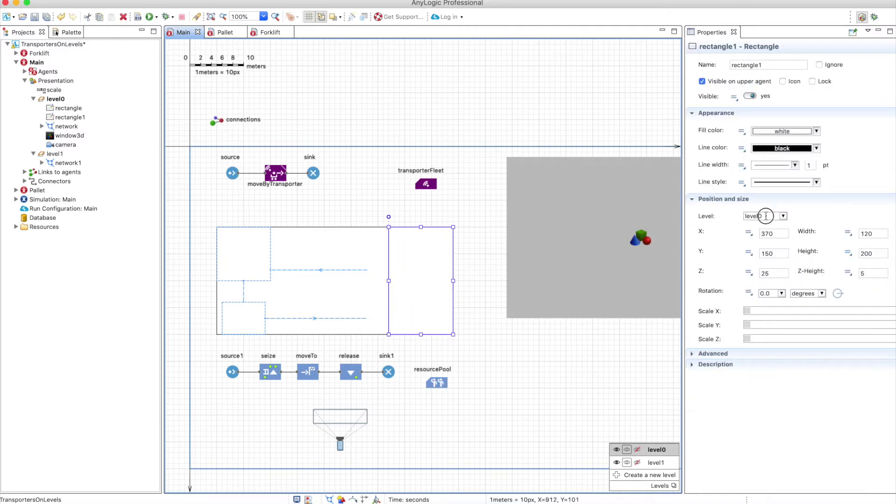
left_click(766, 216)
left_click(761, 233)
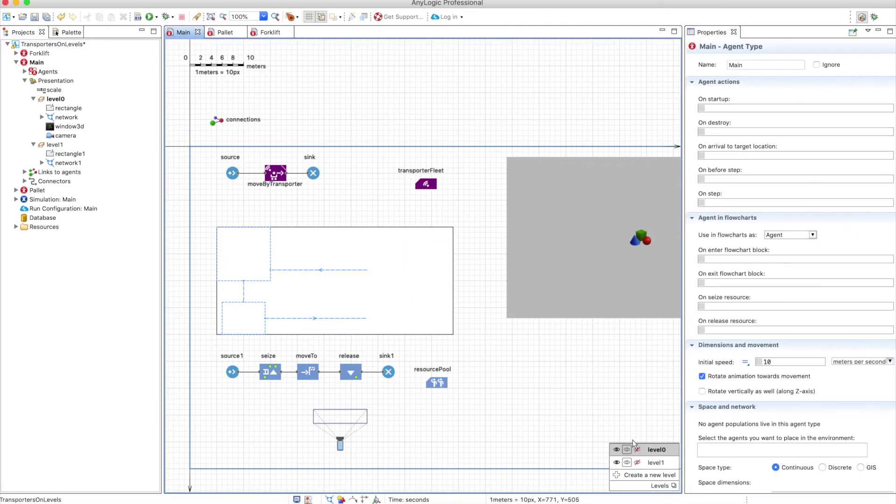
left_click(656, 463)
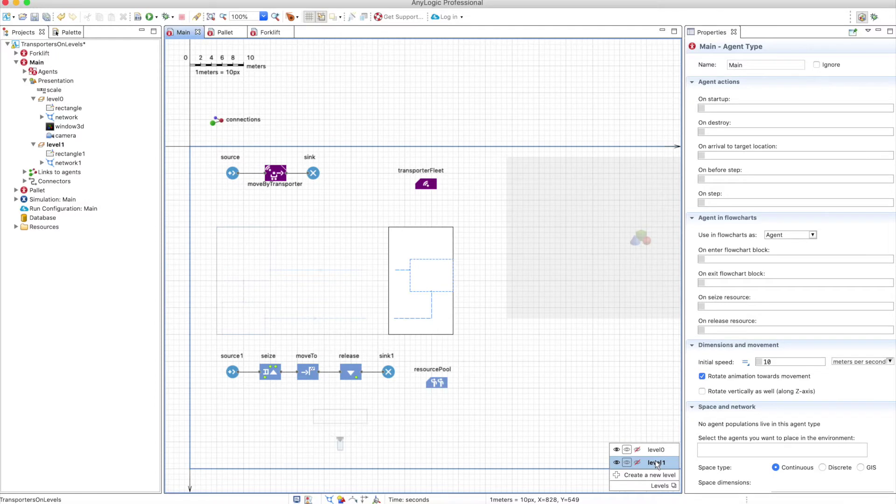
Step: Place a Lift at the upper path's end on level1
left_click(656, 449)
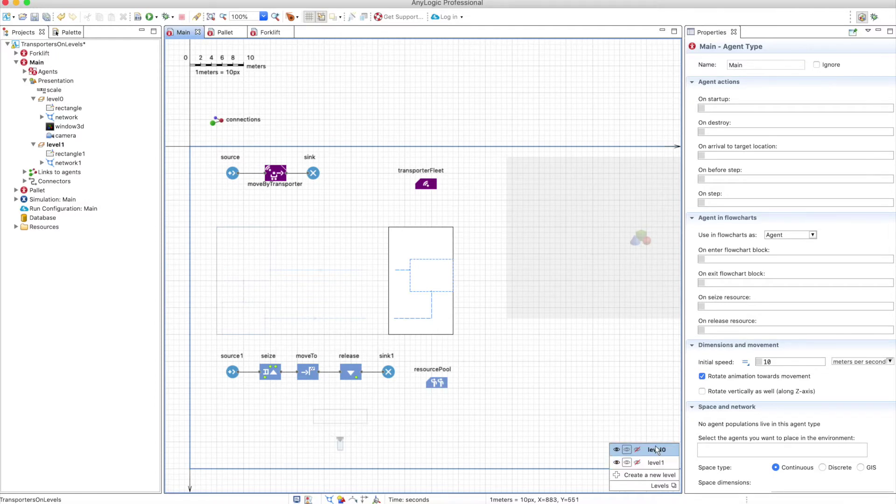
left_click(388, 269)
left_click(392, 318)
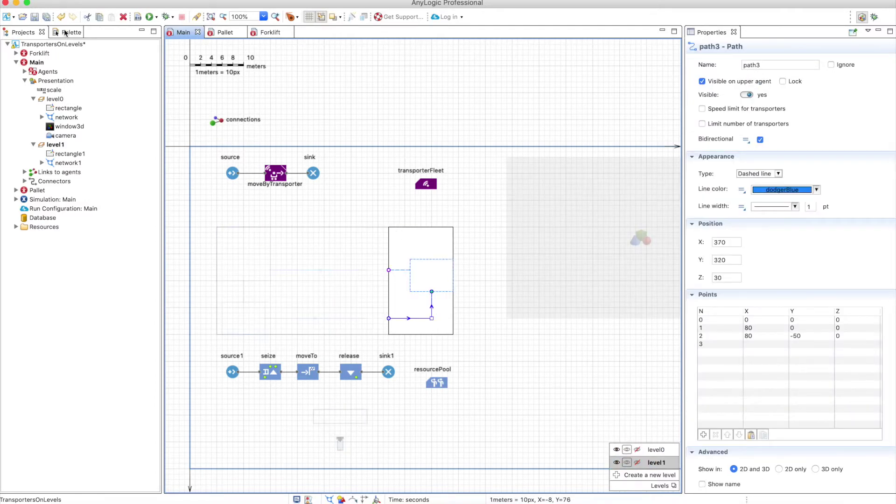
left_click(65, 32)
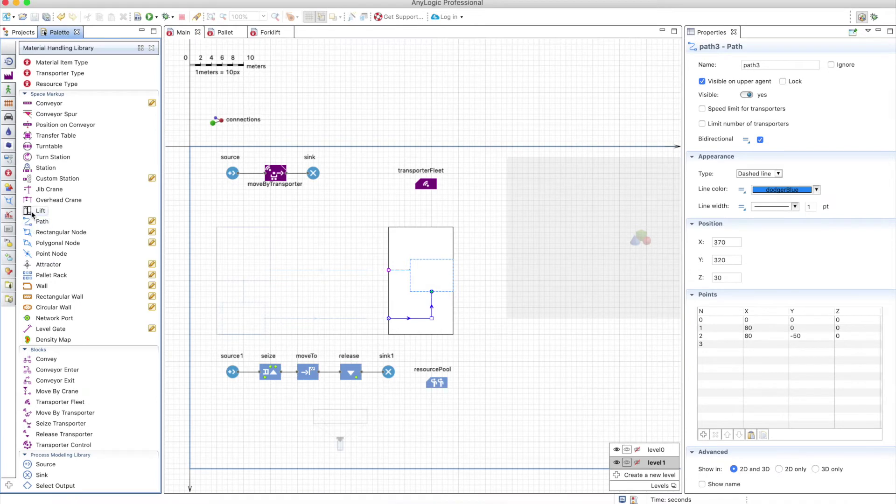
left_click_drag(32, 214, 346, 252)
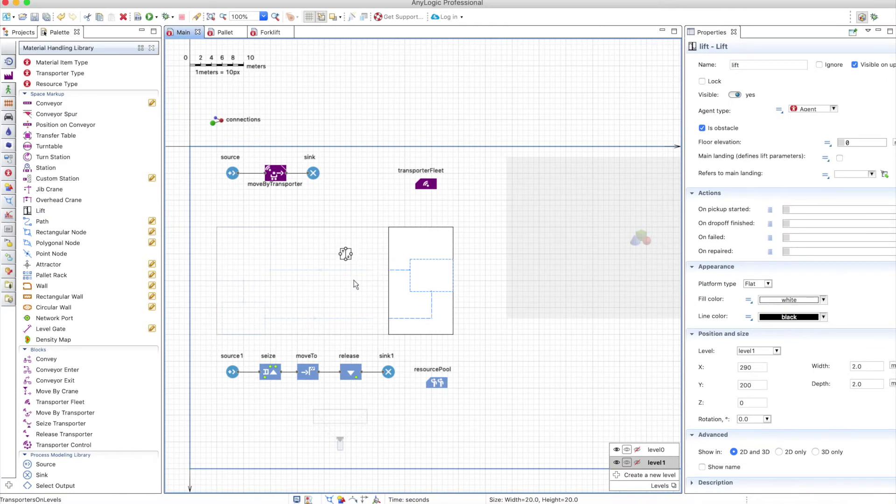
left_click(349, 260)
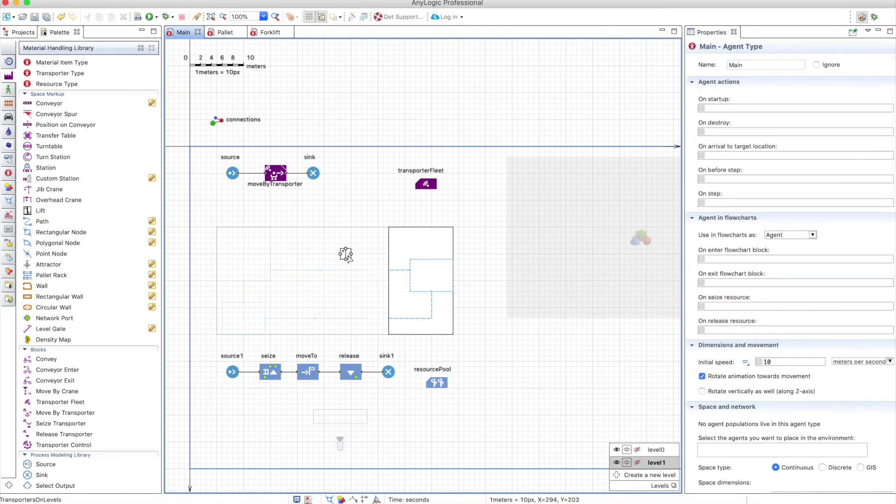
left_click_drag(347, 257, 384, 275)
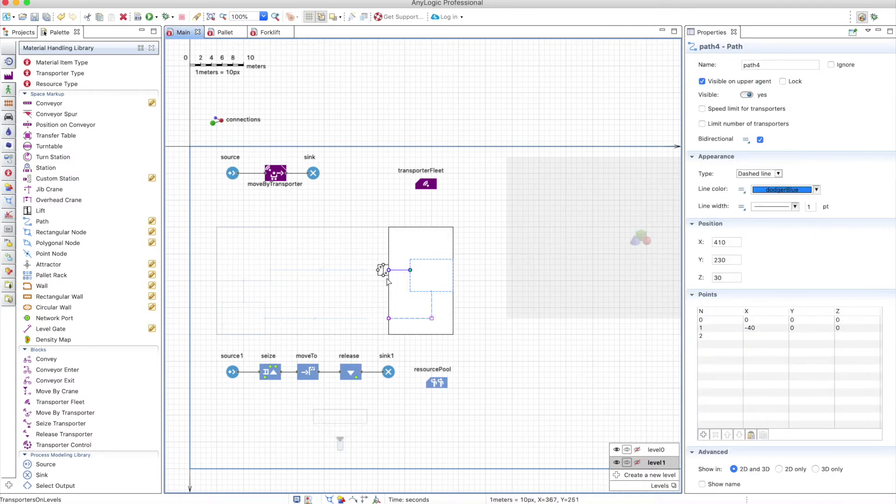
Step: Copy the lift and move the copy to the lower path's end
left_click(384, 271)
key("ctrl+c")
key("ctrl+v")
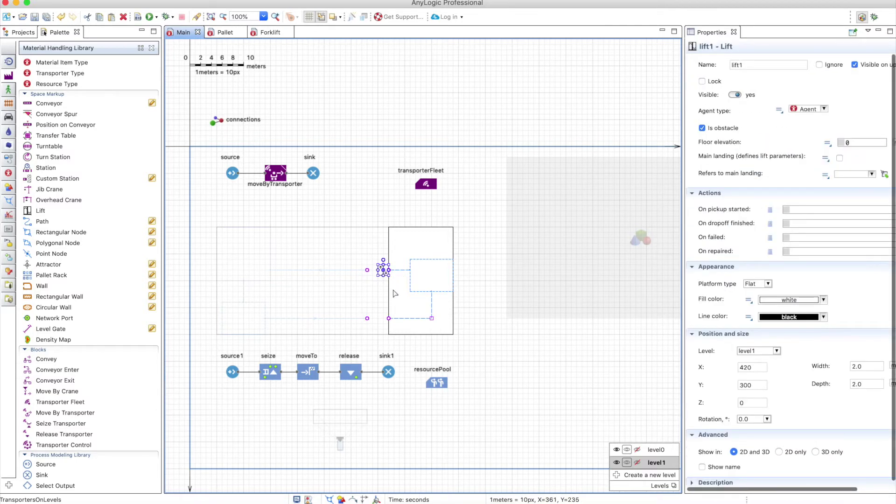
left_click_drag(416, 309, 384, 321)
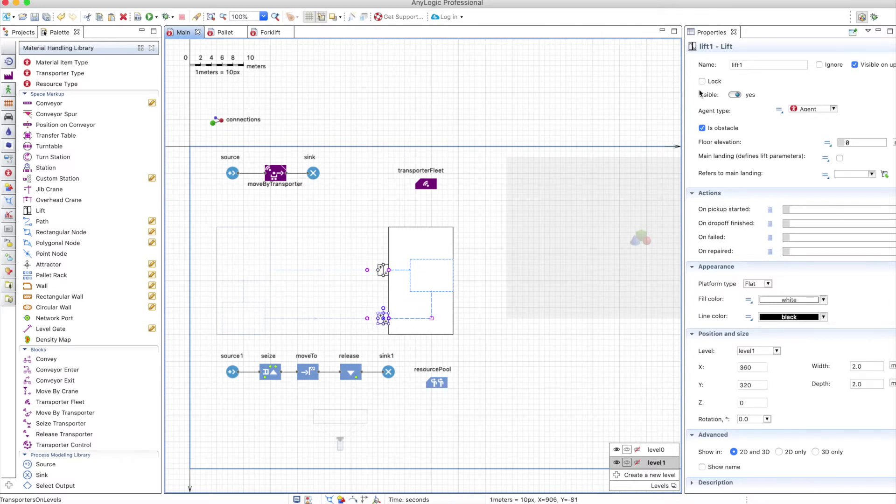
Step: Set lift1's floor elevation to 3 meters, then check the upper lift
left_click(834, 109)
left_click(853, 127)
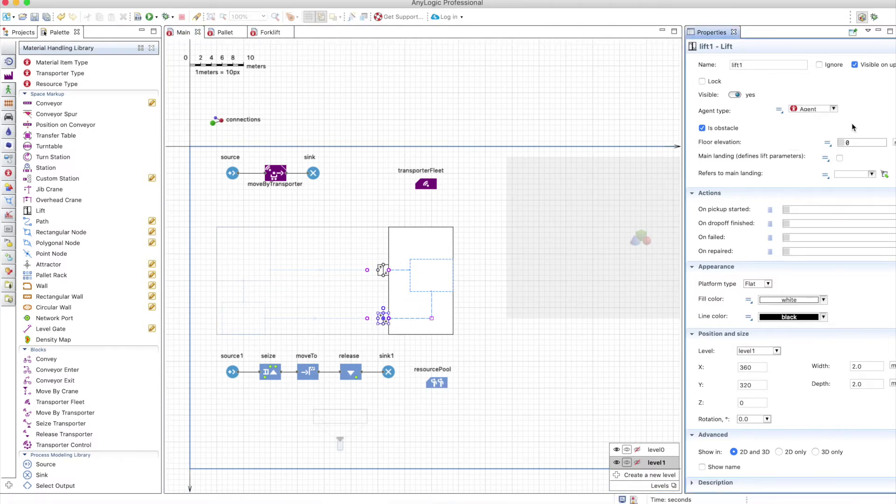
left_click_drag(683, 146, 638, 156)
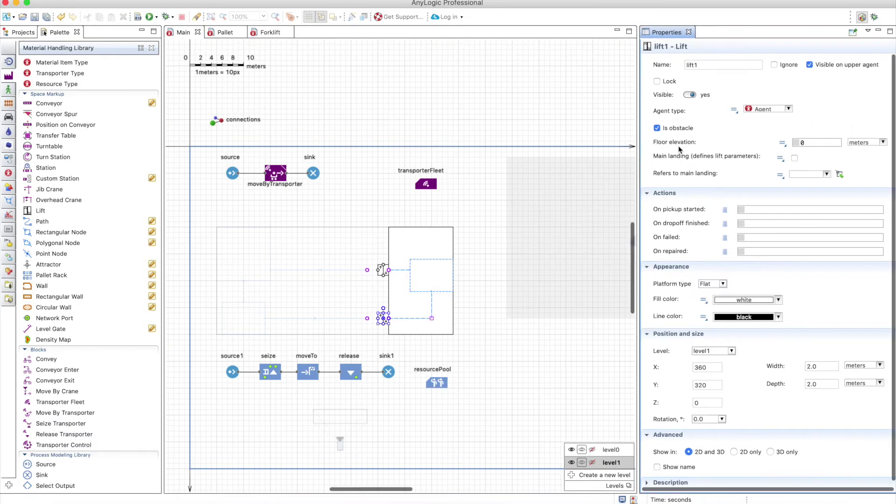
left_click(797, 142)
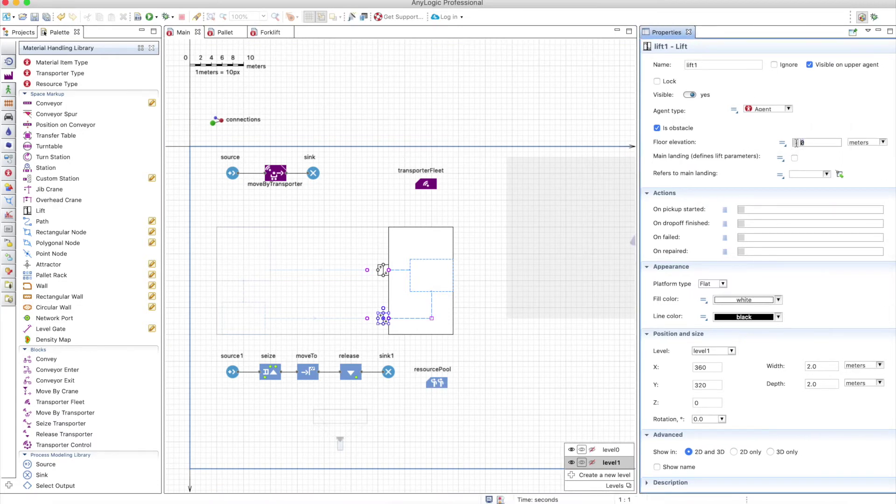
type("3")
left_click(383, 270)
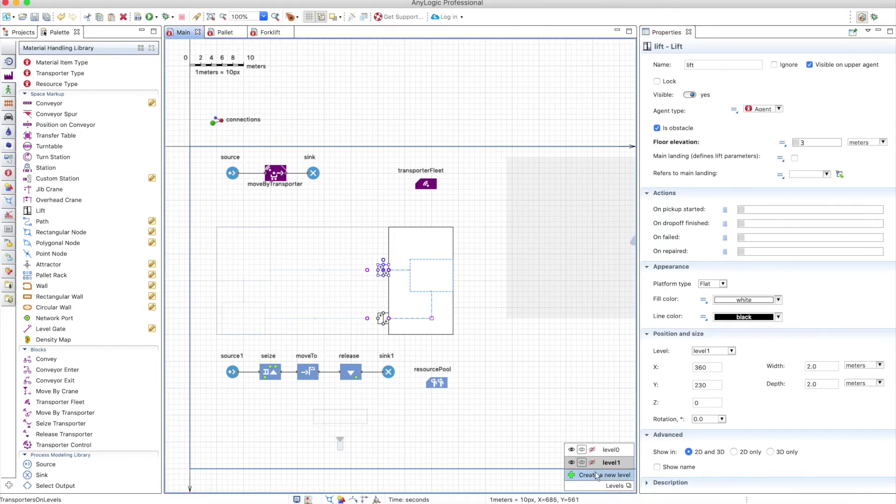
Step: On level0, move lift2 to the upper path end and extend both paths onto lift2 and lift3
left_click(612, 450)
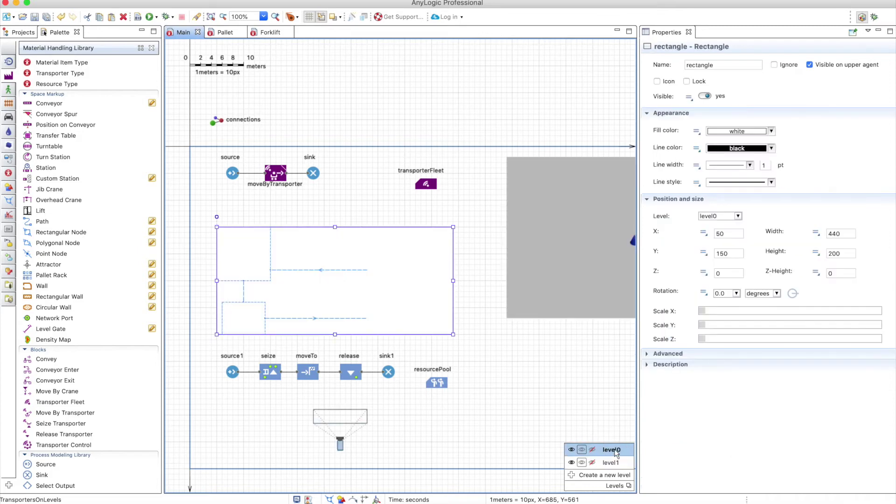
left_click(453, 329)
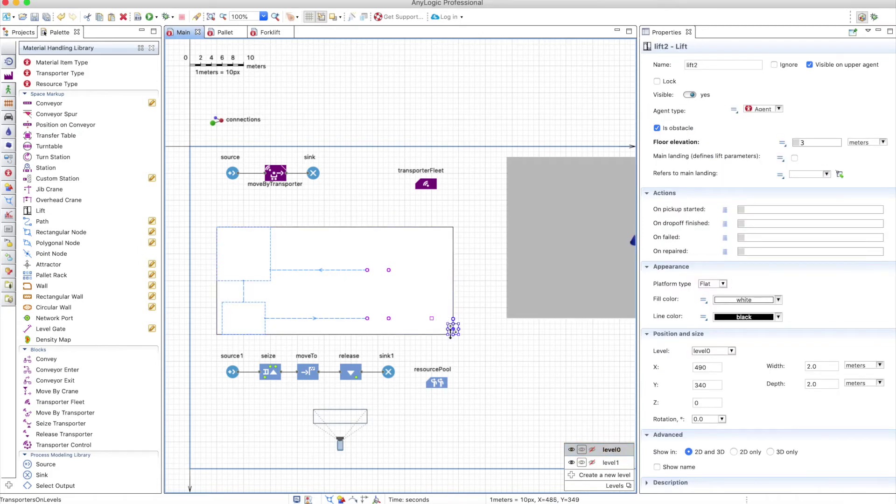
left_click_drag(454, 330, 386, 319)
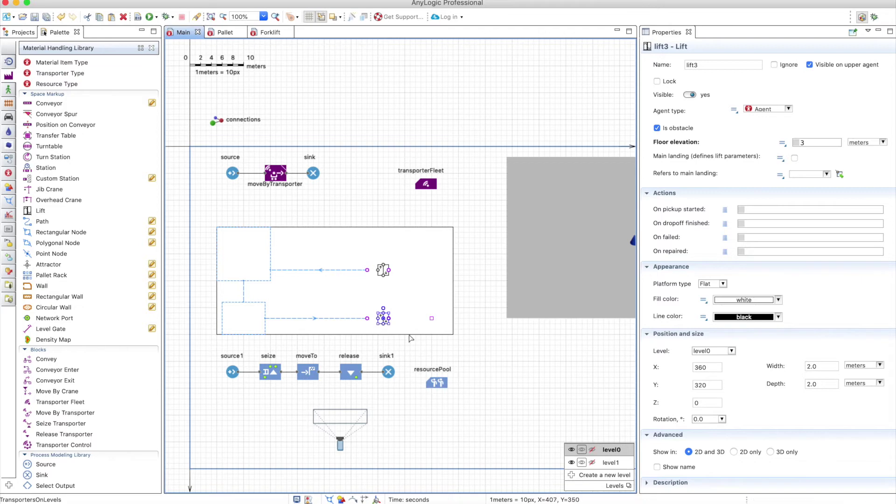
left_click(367, 271)
left_click_drag(368, 270, 377, 271)
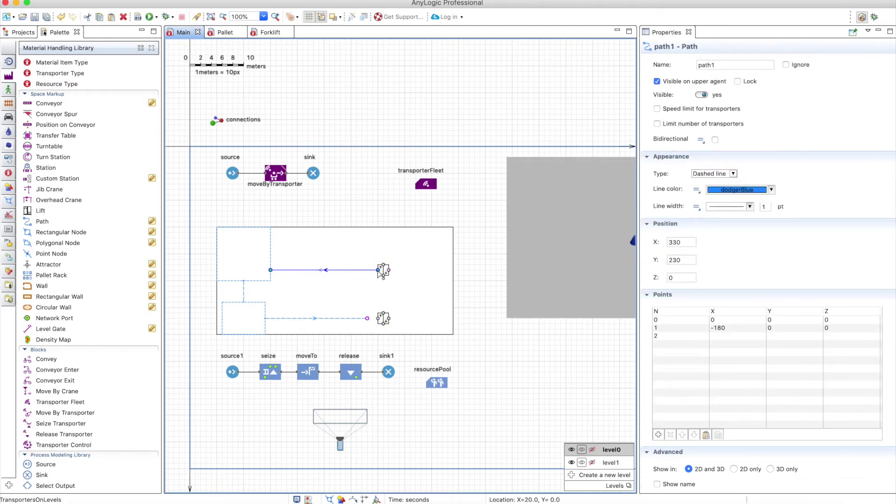
left_click(368, 319)
left_click_drag(367, 320, 377, 319)
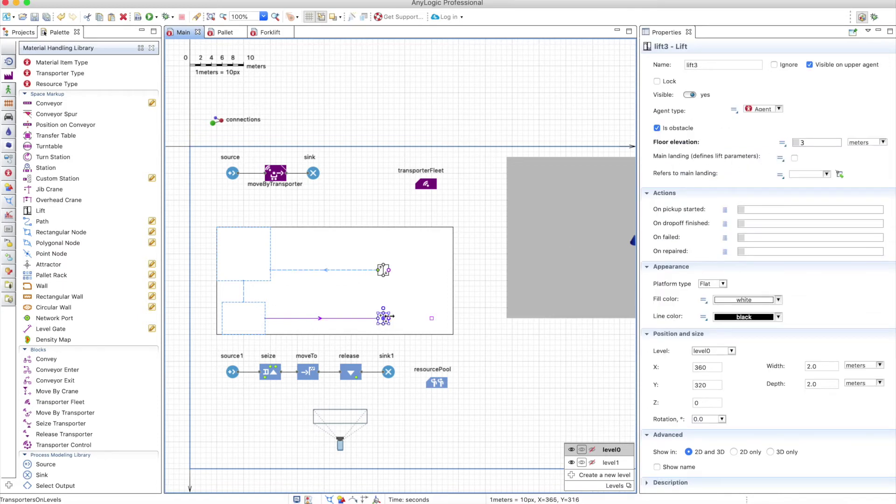
Step: Make lift3 and lift2 main landings, leaving the agent selection pattern on FIFO
left_click(795, 158)
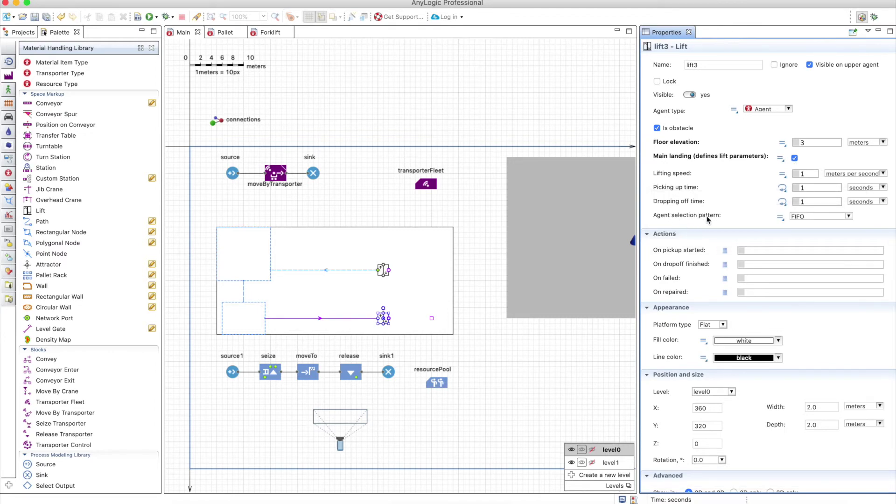
left_click(820, 216)
scroll(843, 241, "down", 1)
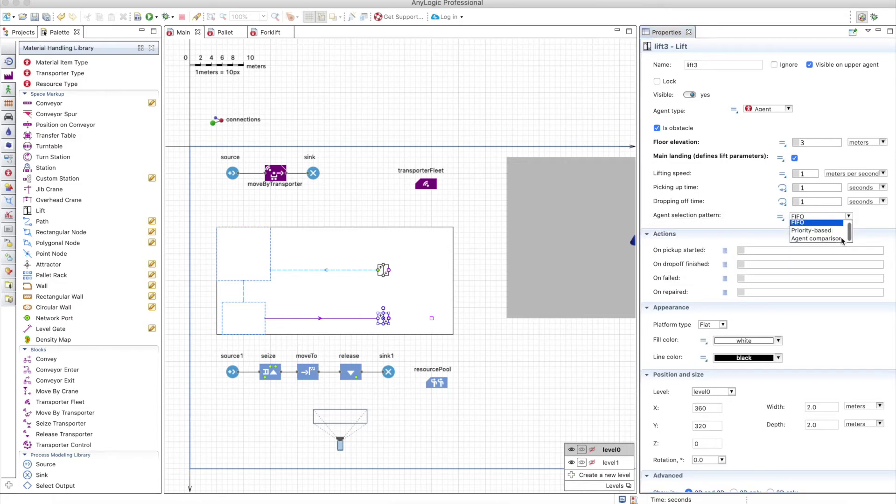
left_click(820, 231)
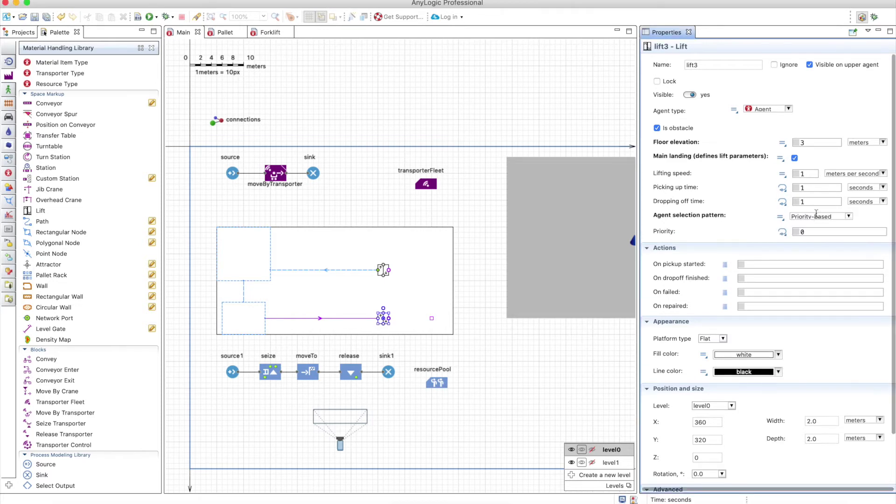
left_click(818, 240)
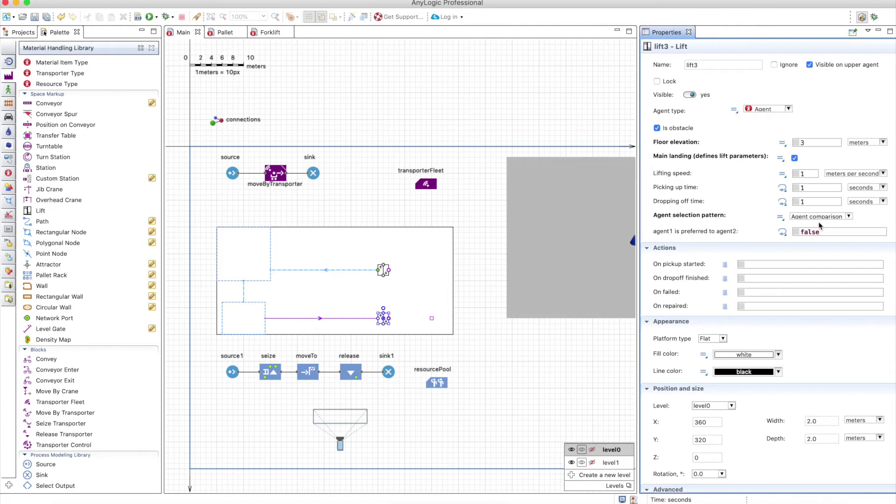
left_click(816, 217)
left_click(809, 224)
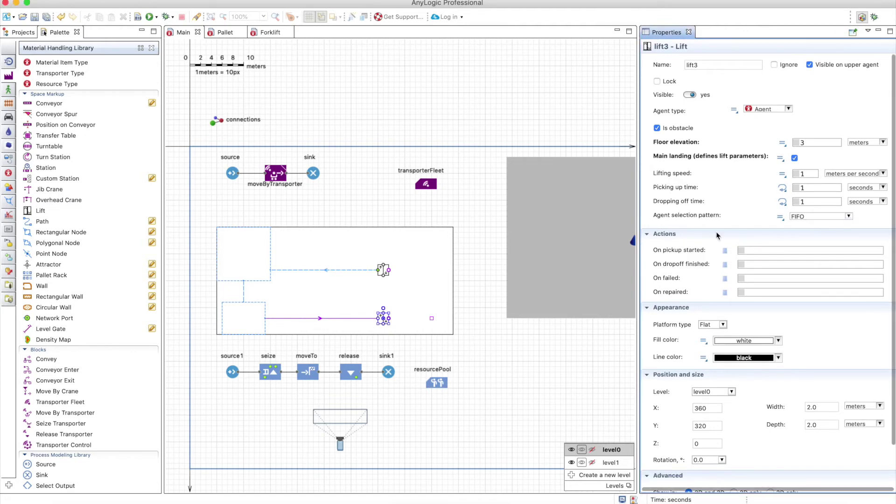
left_click(385, 270)
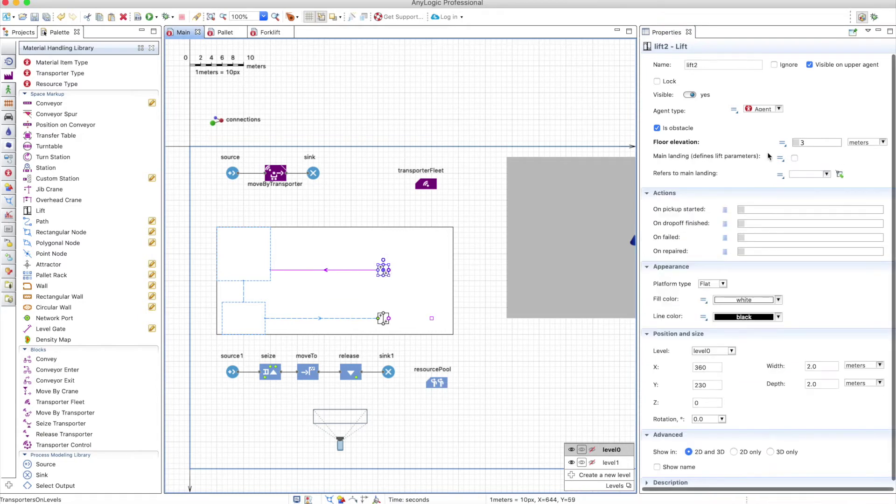
left_click(794, 158)
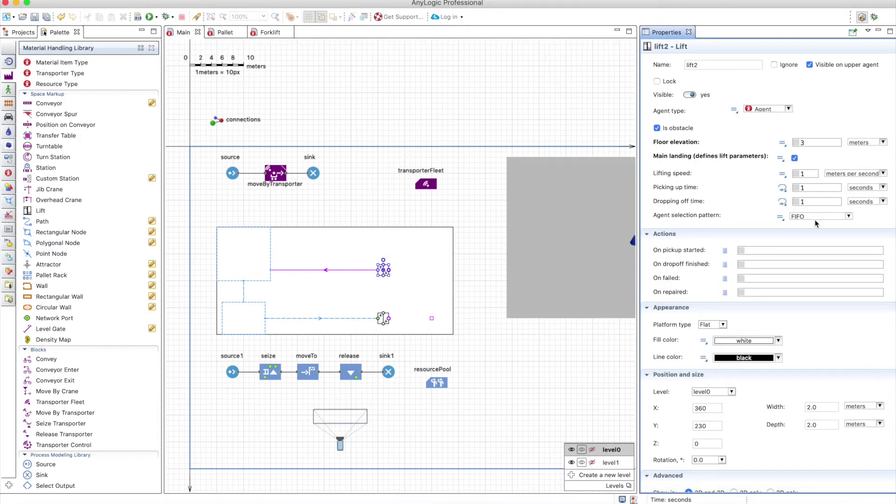
Step: Check the main-landing choices on level1, then select lift3 on level0
left_click(607, 463)
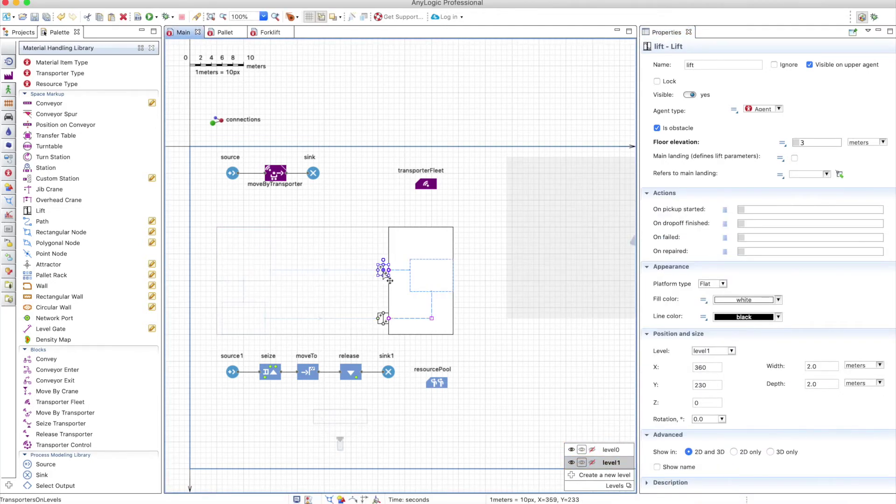
left_click(804, 174)
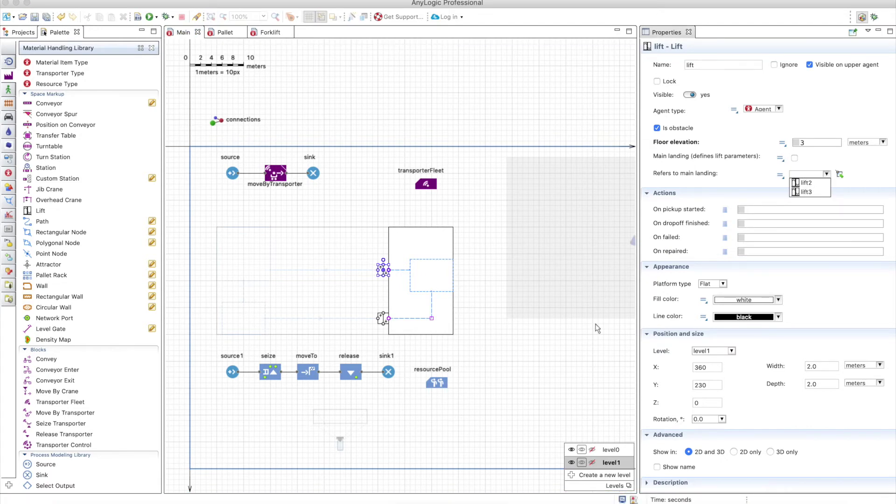
left_click(382, 269)
left_click(607, 449)
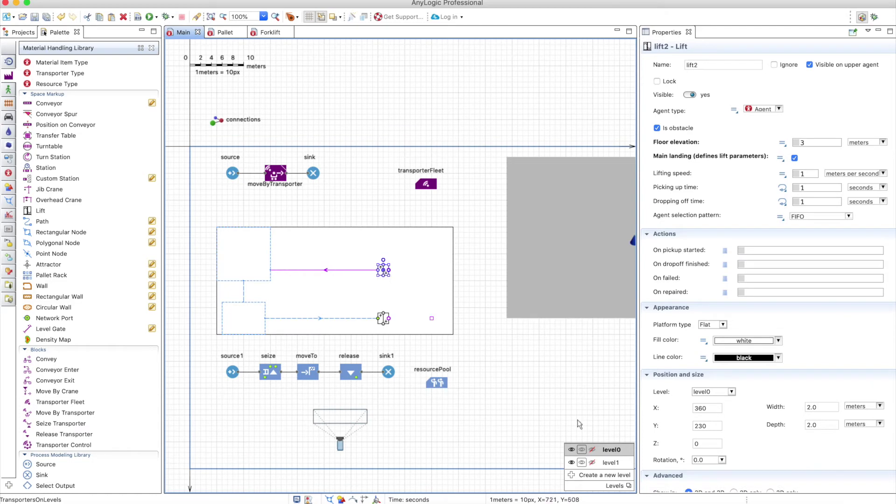
left_click(383, 319)
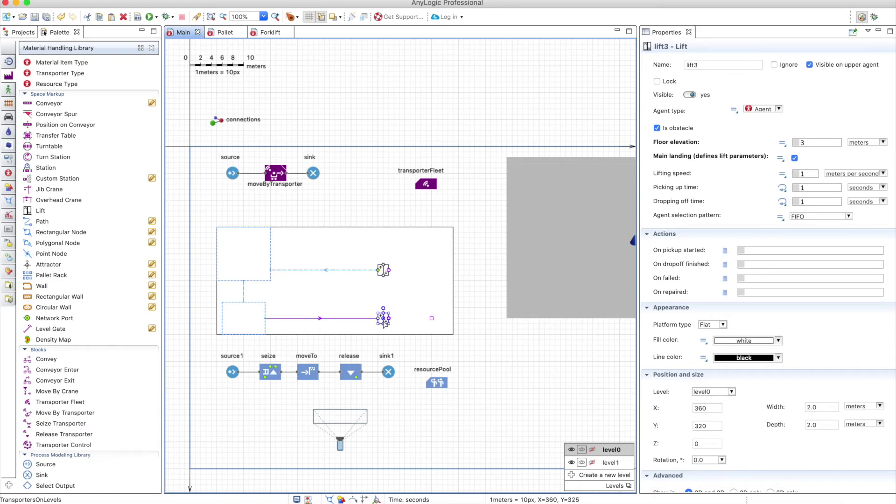
Step: On level1, make lift refer to main landing lift2 and lift1 to lift3, then return to level0
left_click(617, 466)
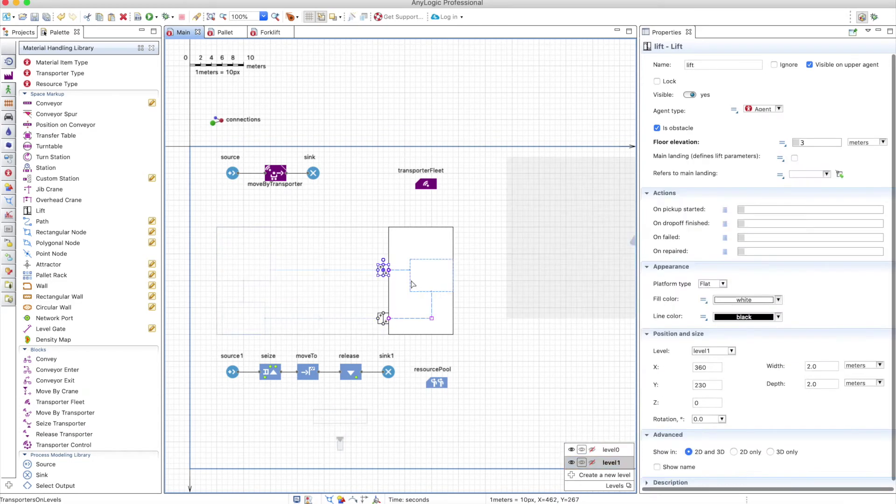
left_click(823, 180)
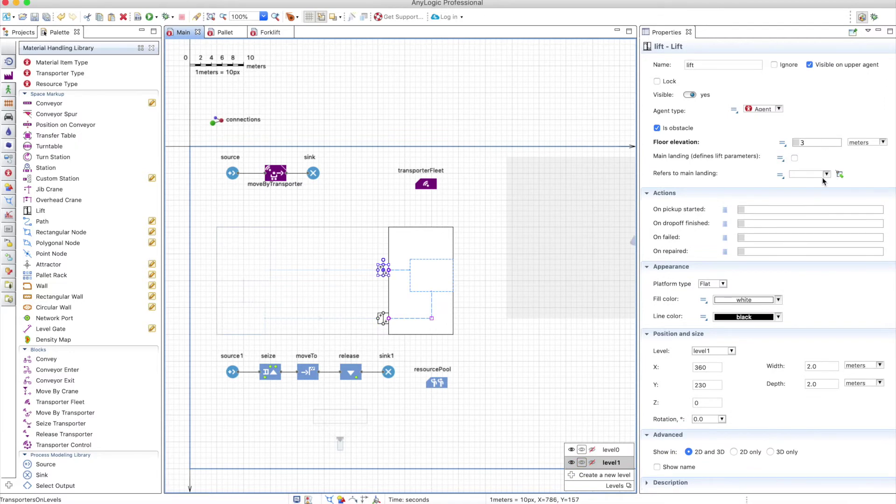
left_click(825, 177)
left_click(807, 183)
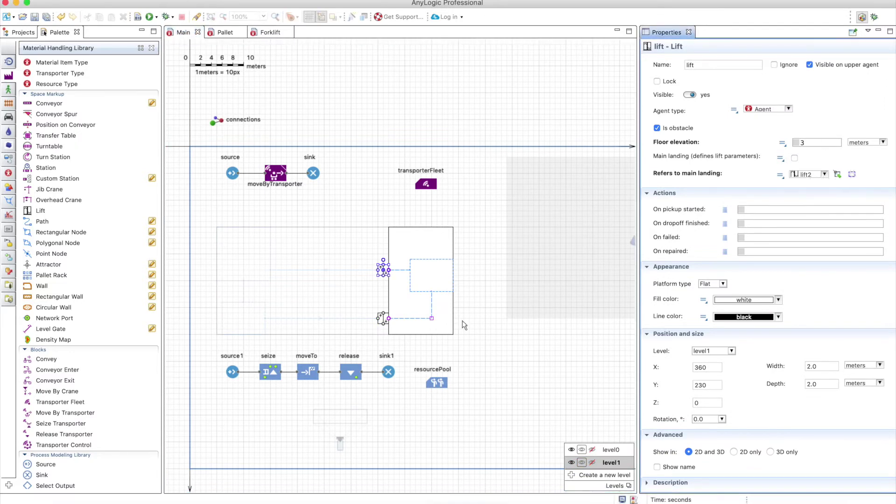
left_click(383, 319)
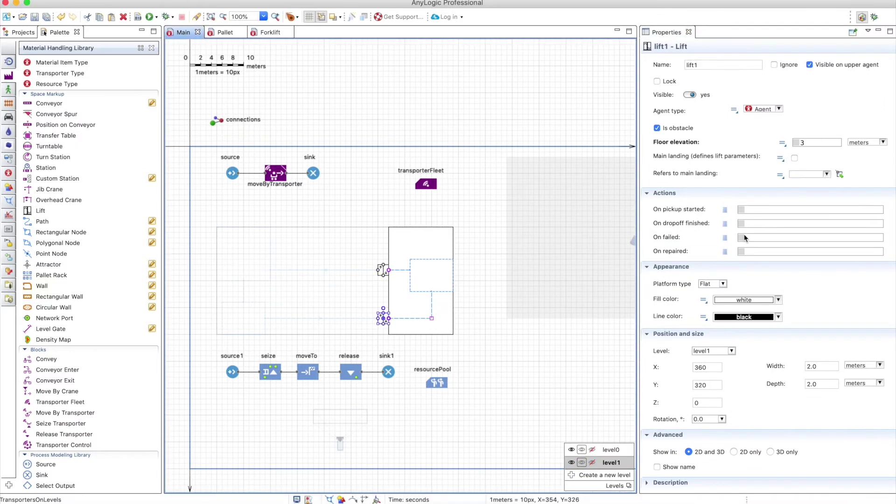
left_click(801, 175)
left_click(803, 195)
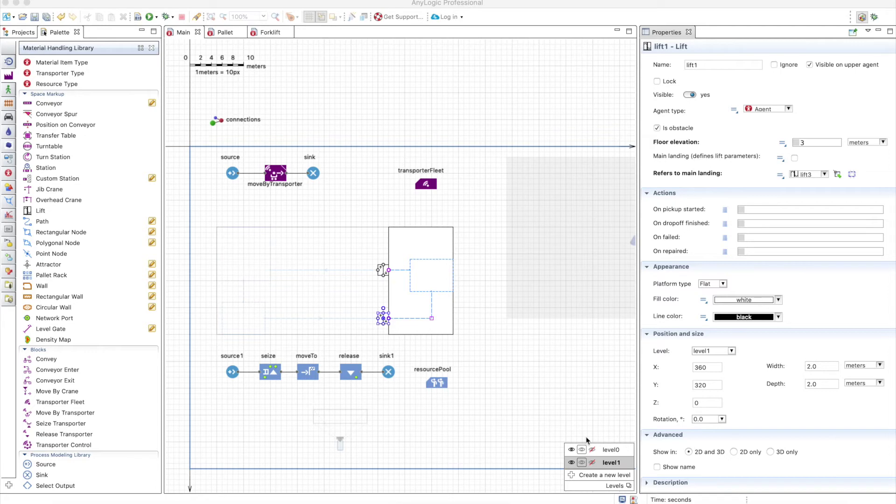
left_click(613, 450)
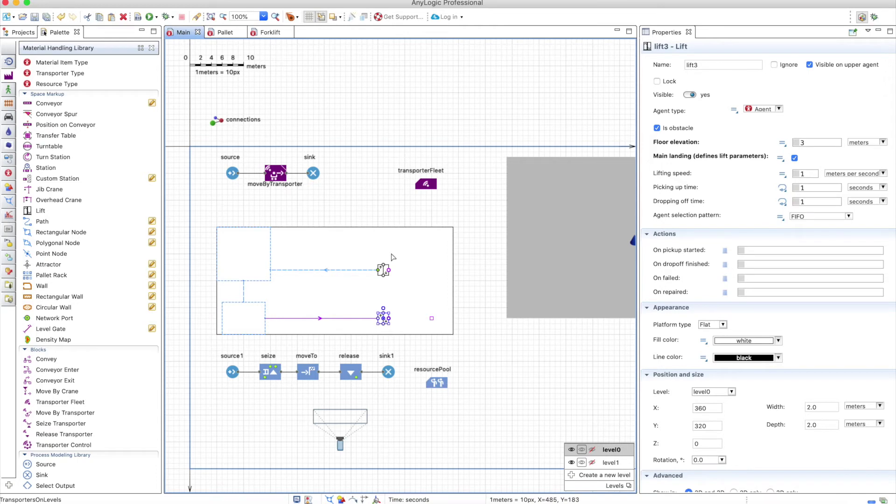
Step: Run the model from level1 at x25, hit the node1-to-node2 same-network exception, and close it
left_click(610, 463)
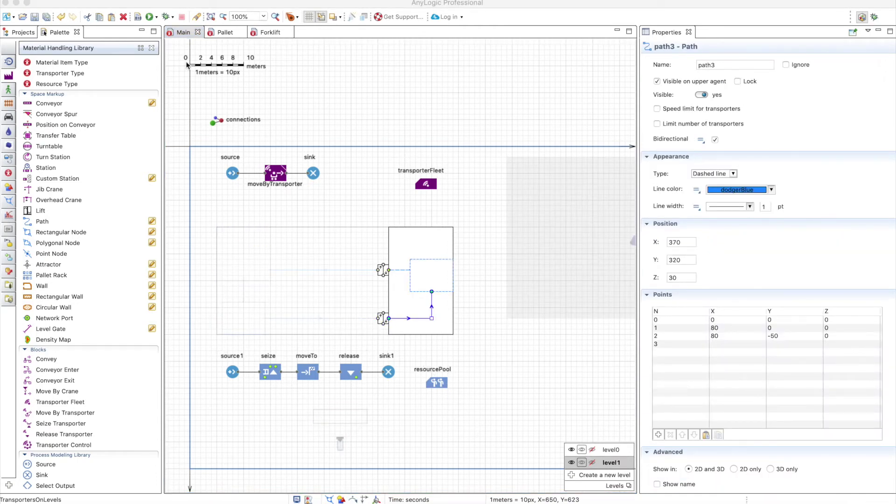
left_click(149, 17)
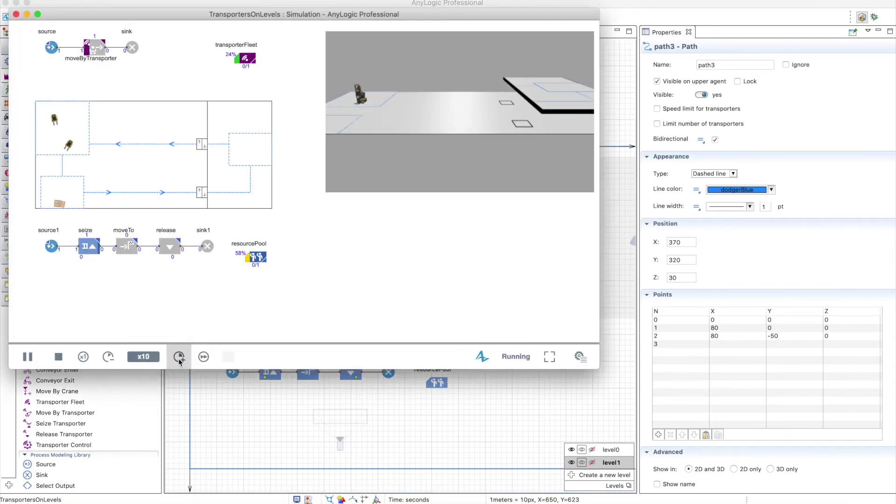
left_click(179, 357)
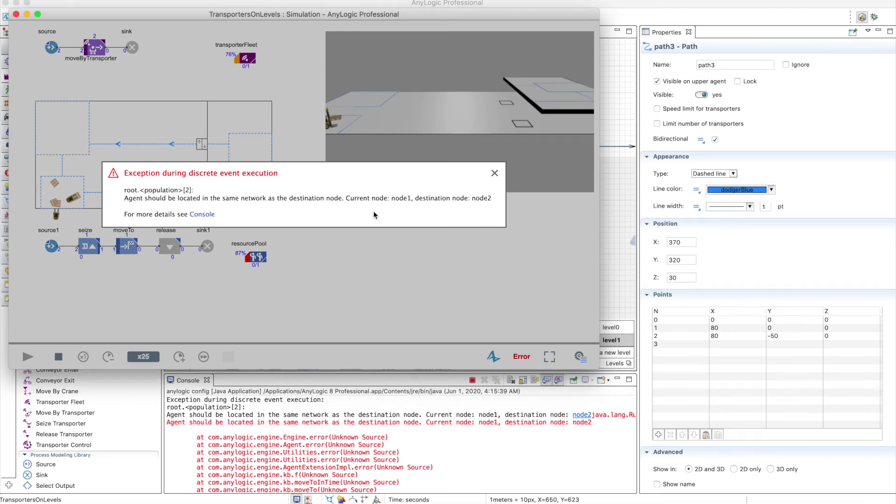
left_click(16, 14)
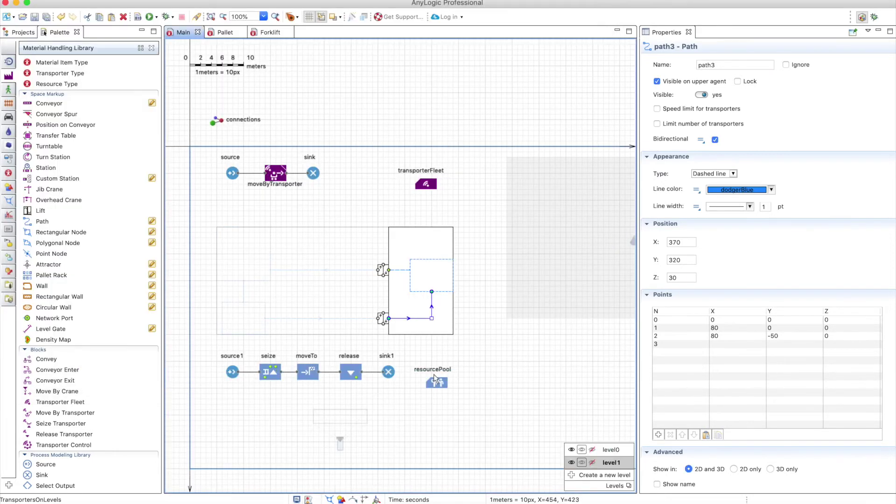
Step: Select lift1 and inspect network and network1 in the project tree
left_click(384, 319)
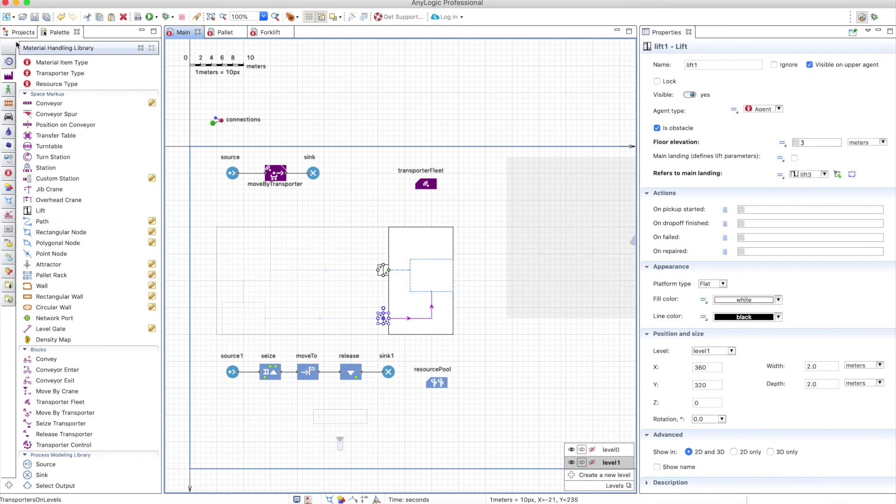
left_click(22, 32)
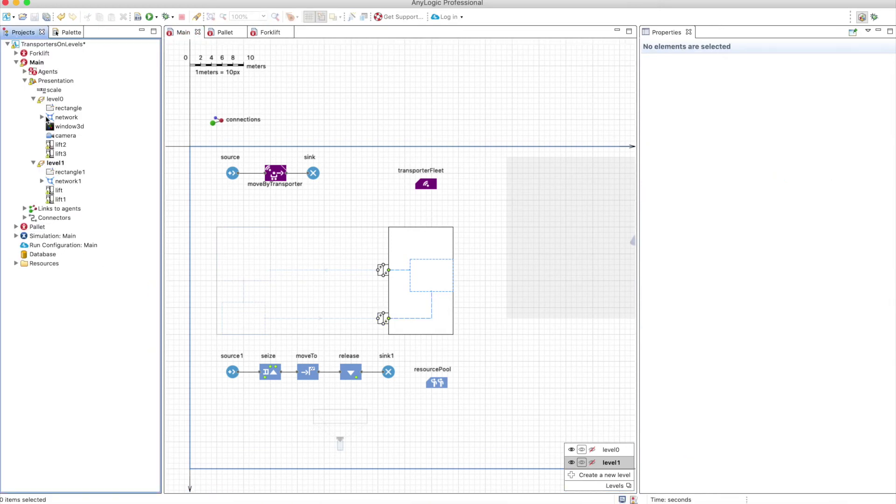
left_click(59, 119)
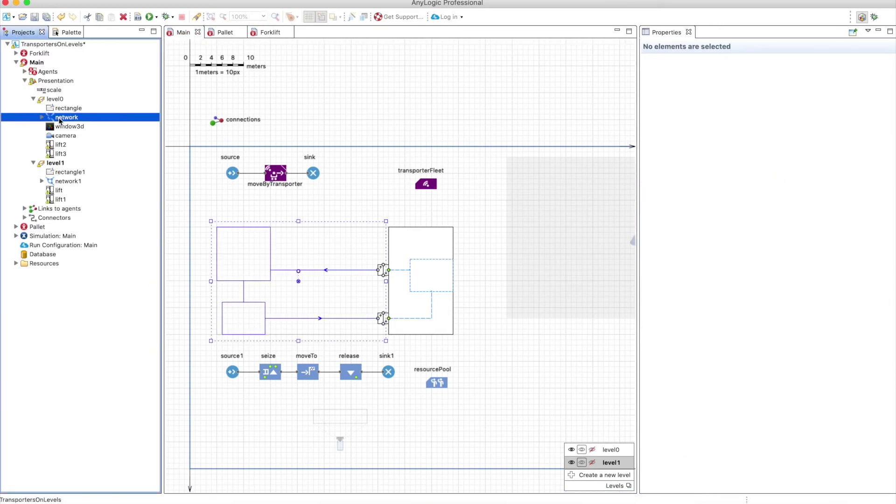
left_click(65, 181)
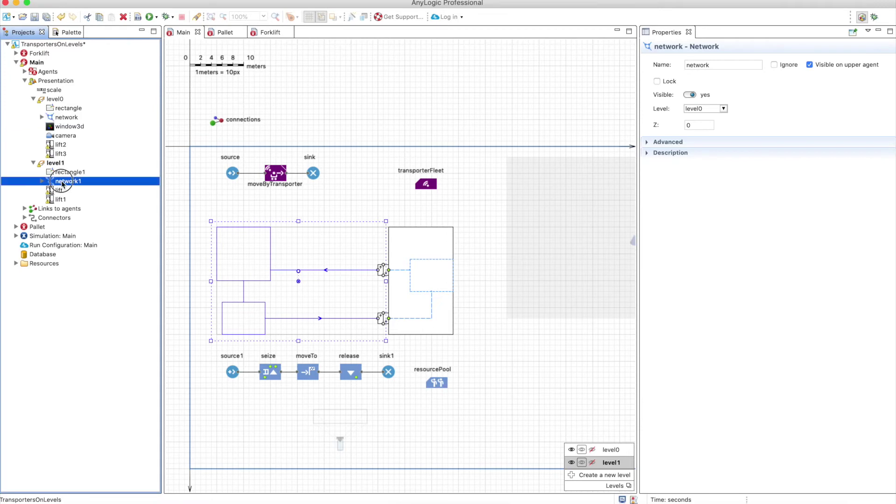
Step: Mark the lower flowchart blocks from source1 through resourcePool as Ignore
left_click_drag(206, 344, 469, 402)
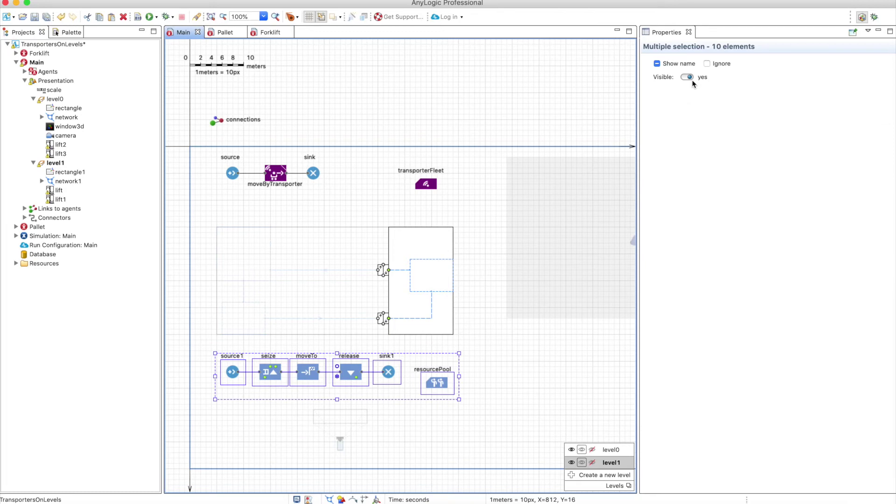
left_click(707, 66)
left_click(707, 64)
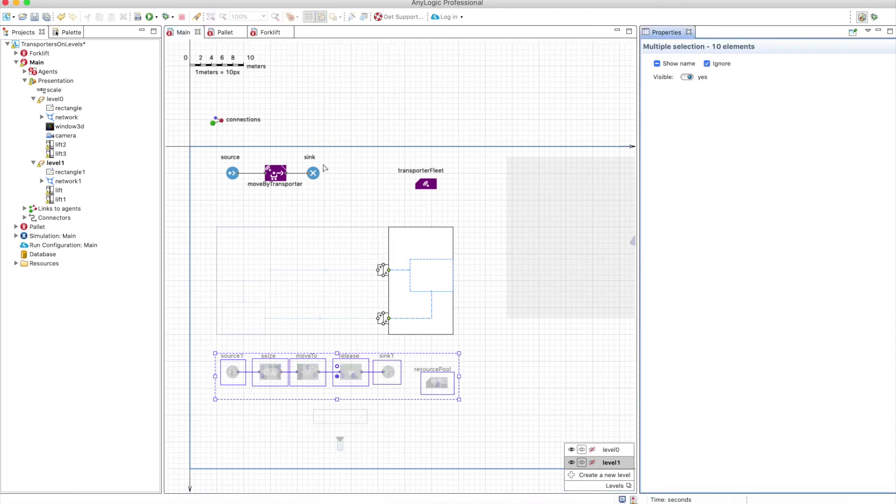
Step: Select lift2 and lift3 on level0 and set lift3's floor elevation to 0
left_click(384, 270)
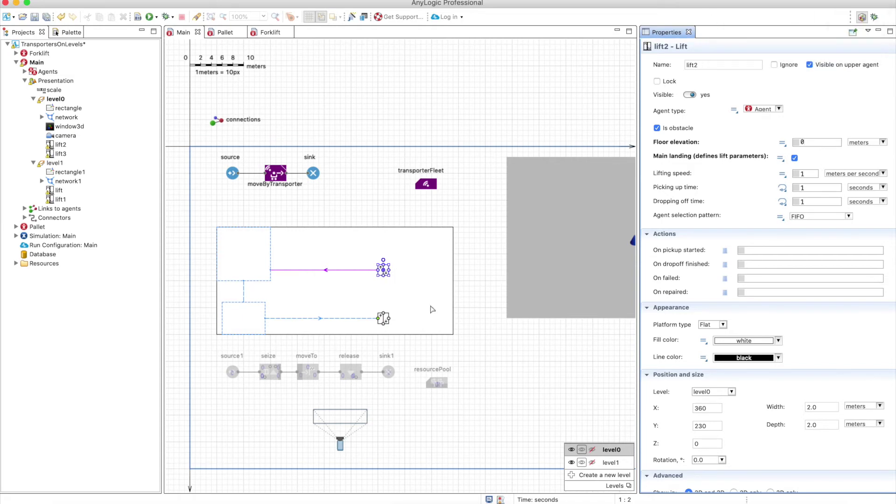
left_click(384, 318)
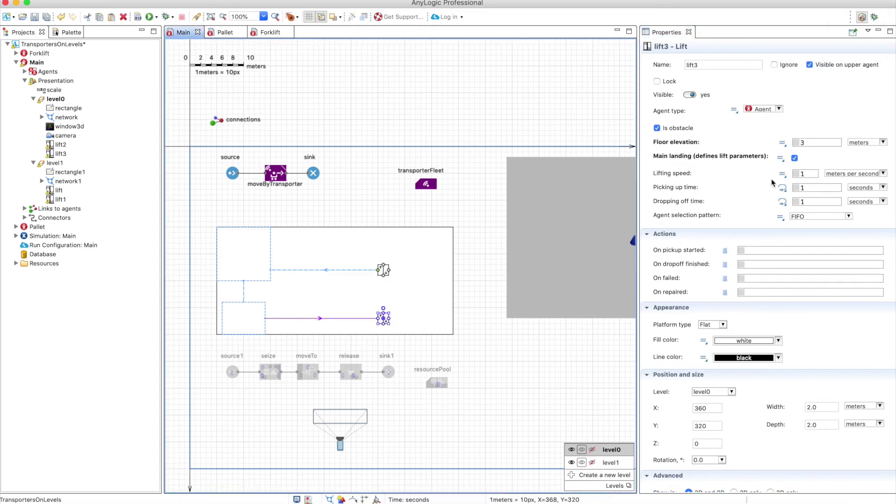
left_click(810, 144)
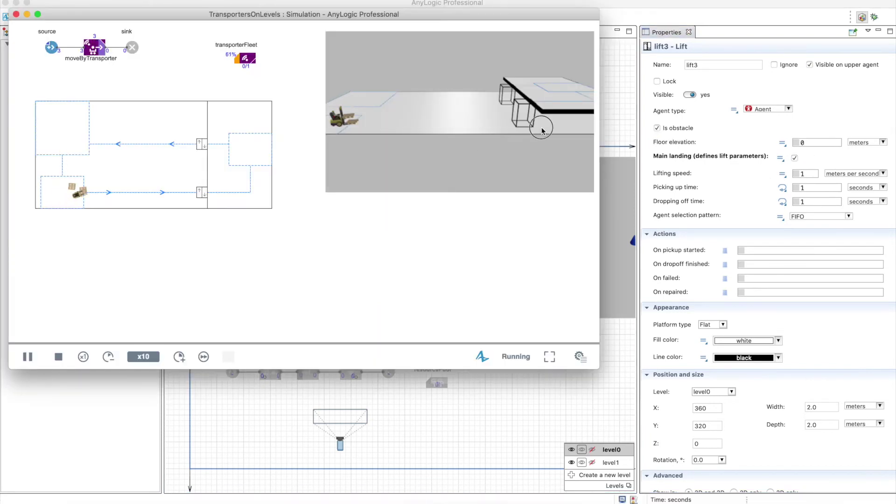
Step: Orbit the 3D view to watch the forklift ride the lifts between floors, then close the run
left_click_drag(542, 131, 494, 173)
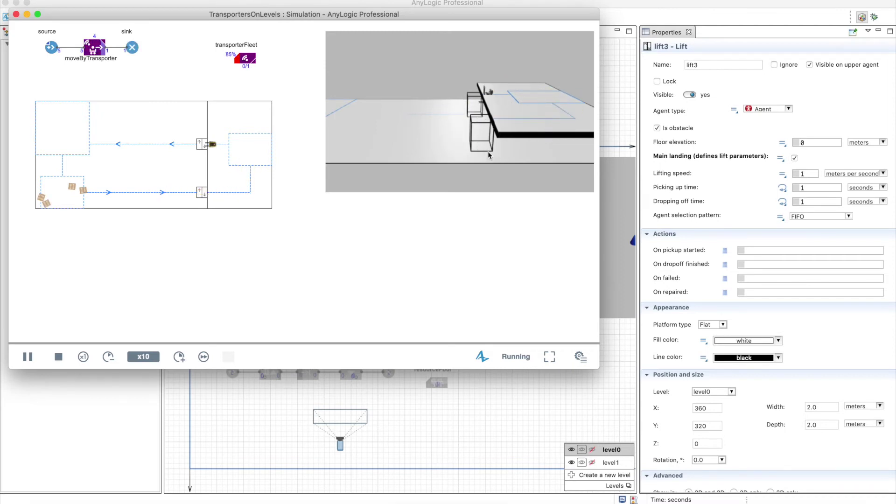
left_click(371, 123)
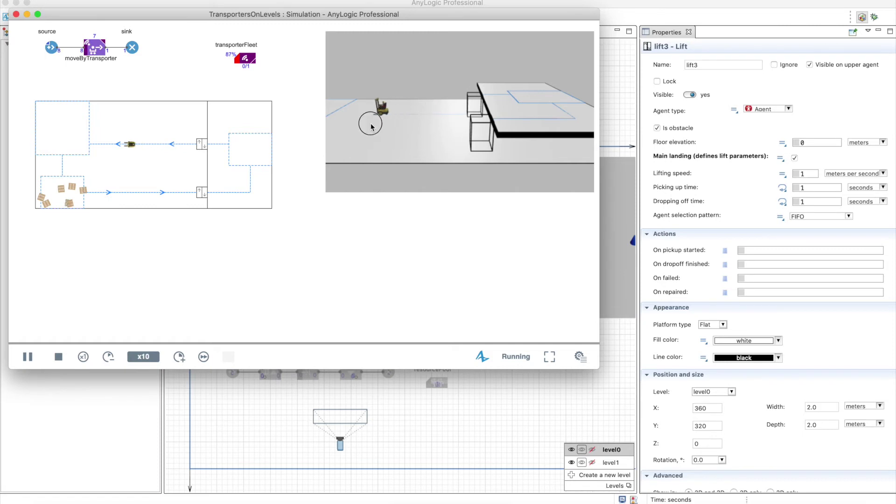
left_click_drag(370, 123, 536, 162)
left_click(387, 167)
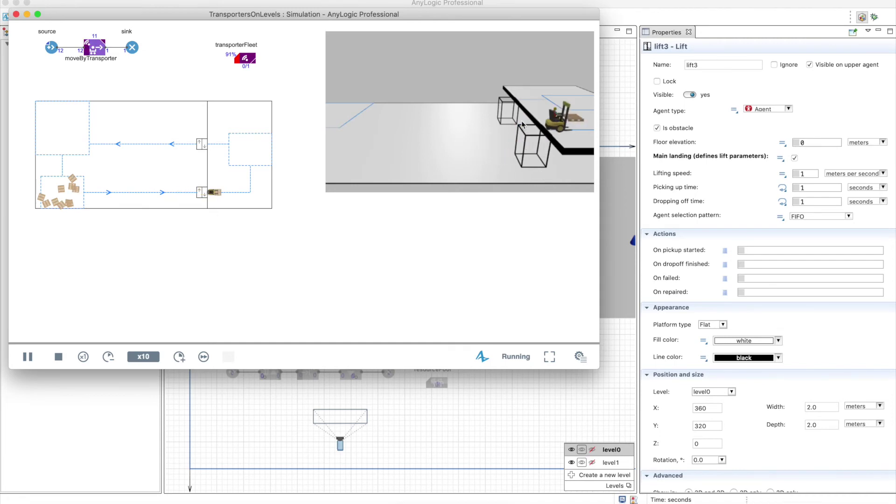
left_click_drag(522, 120, 522, 178)
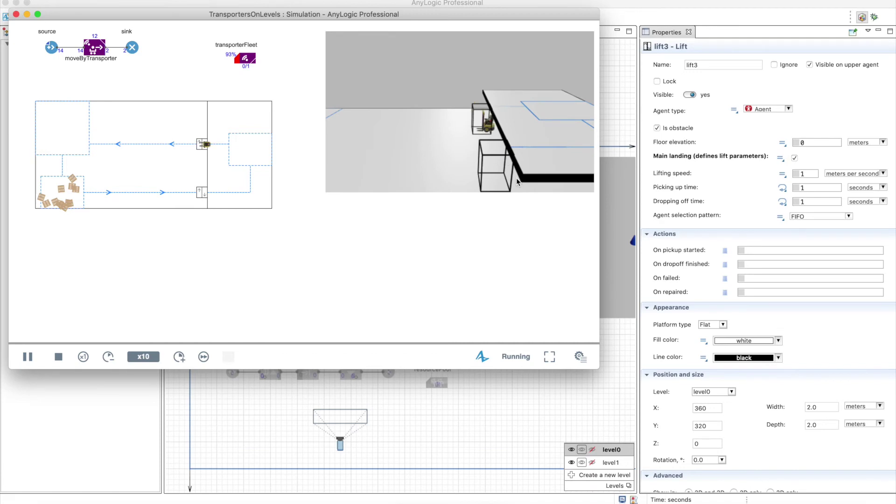
left_click_drag(423, 163, 365, 157)
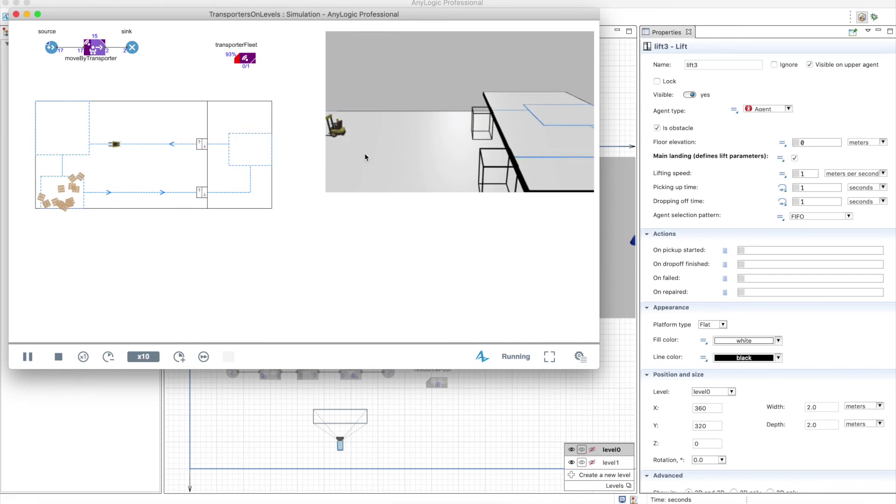
left_click(15, 14)
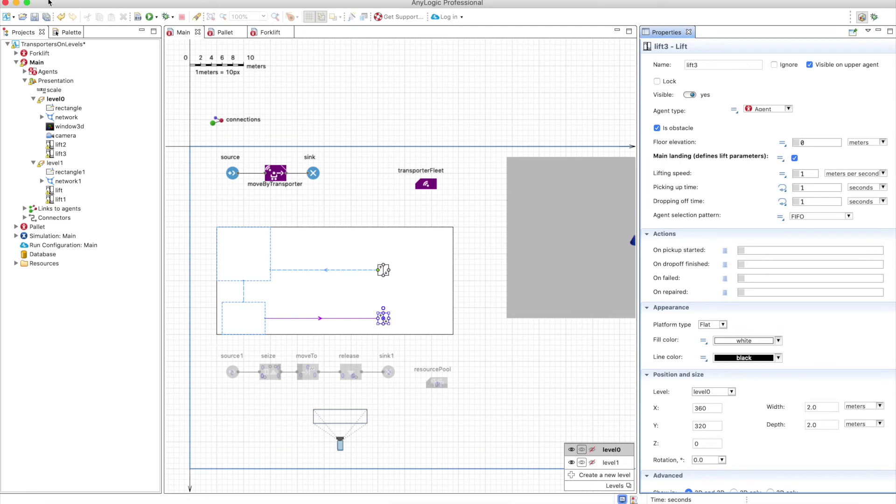
Step: Switch transporterFleet to Free space navigation with 0.5 m turn radius and run the model
left_click(68, 32)
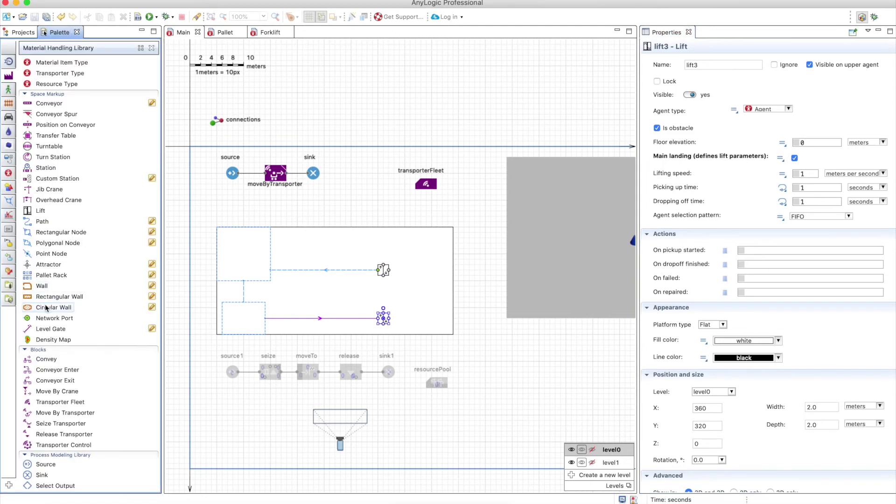
left_click(426, 341)
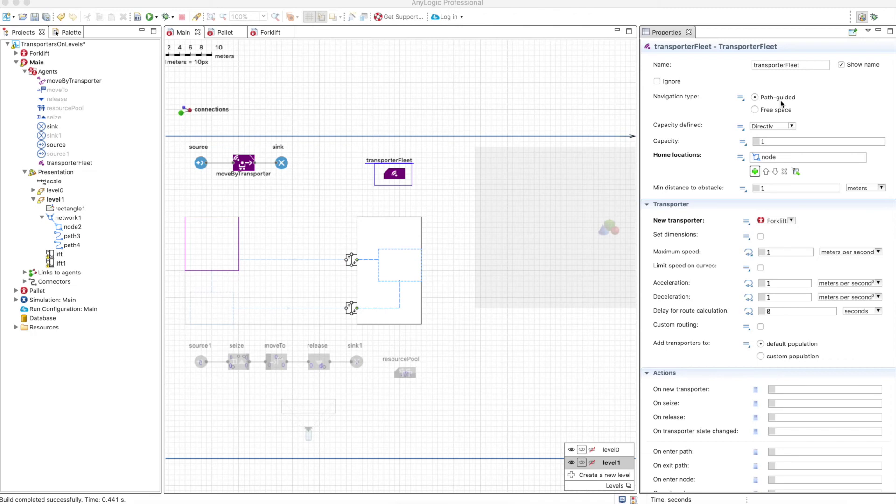
left_click(783, 110)
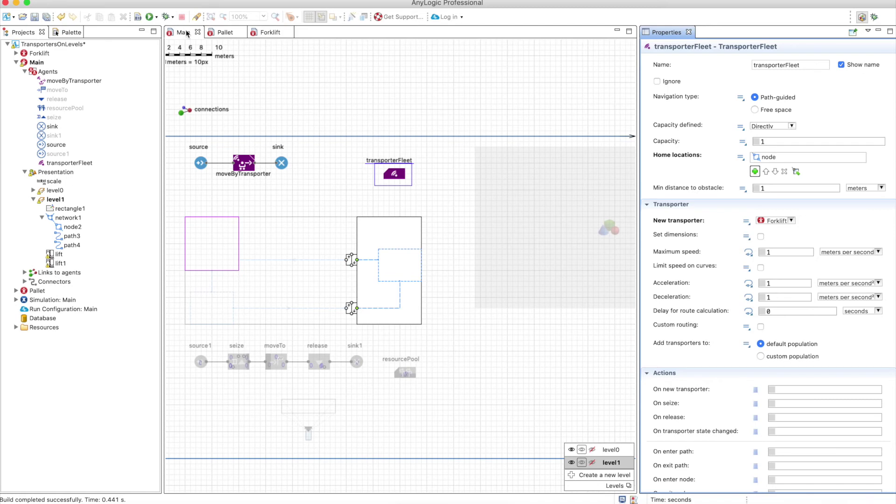
left_click(766, 113)
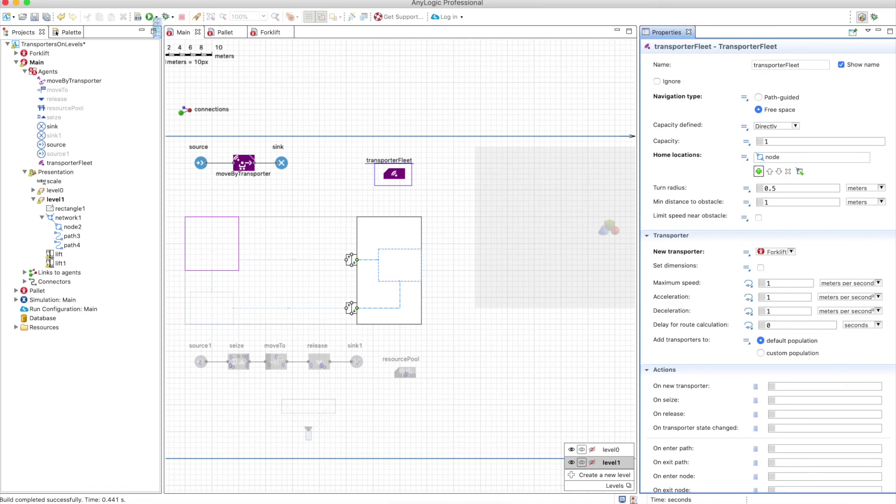
left_click(149, 16)
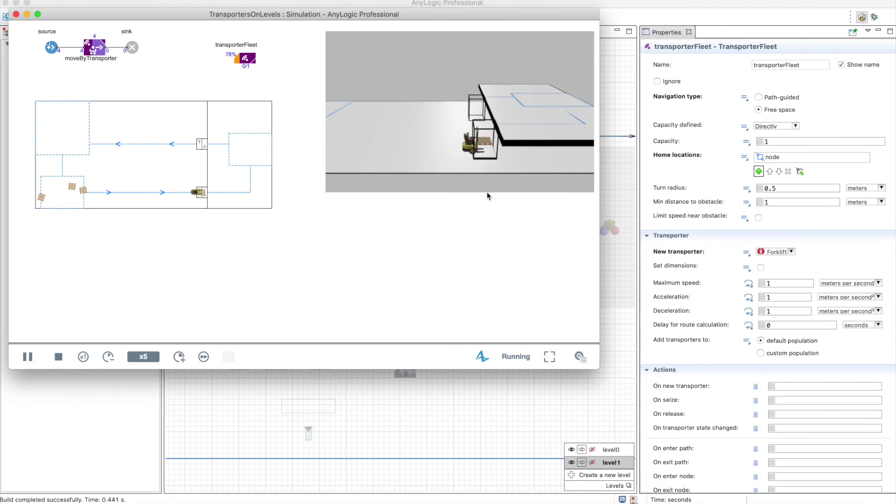
Step: Orbit the 3D view to follow the forklift driving across the floor, then close the run
left_click(464, 159)
left_click_drag(463, 159, 500, 175)
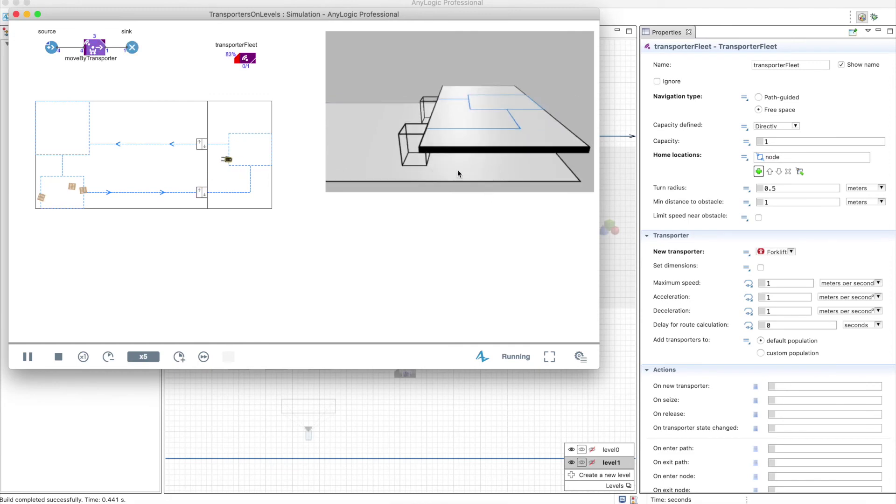
left_click_drag(424, 177, 508, 190)
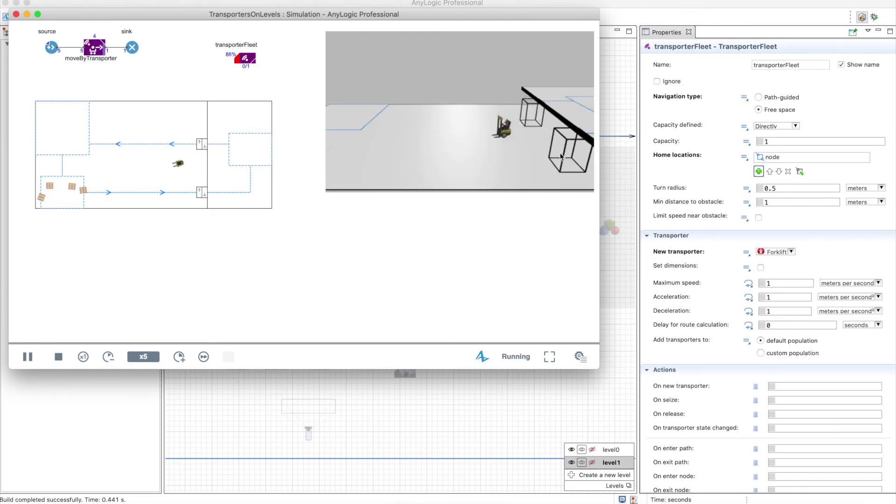
left_click(16, 15)
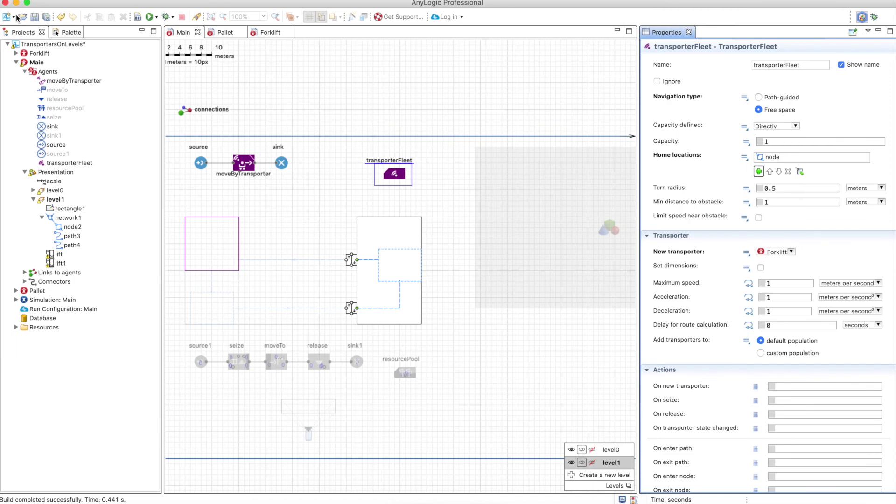
Step: Select path4, the level1 network elements and the floor rectangle to review their shared Z
left_click(373, 264)
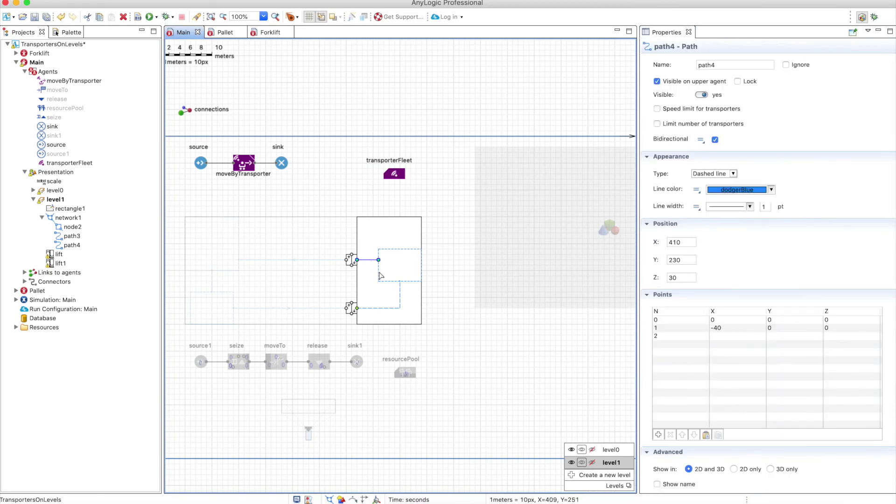
left_click(380, 276)
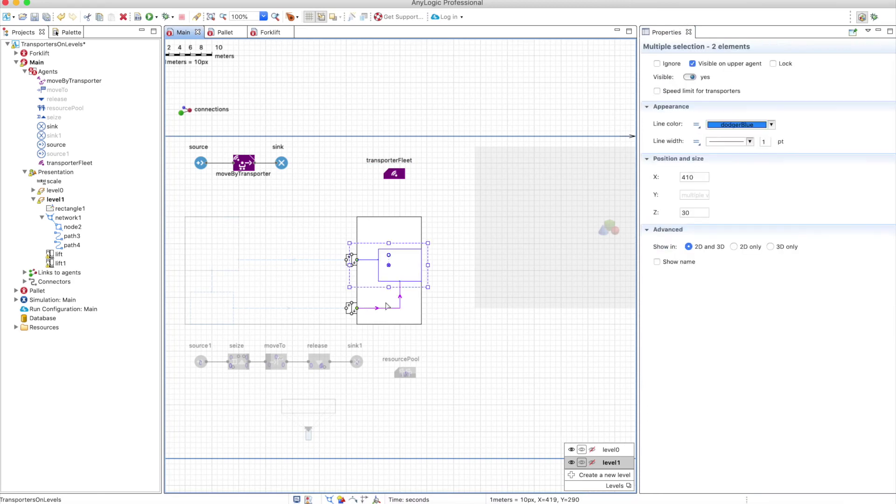
left_click(397, 238, "shift")
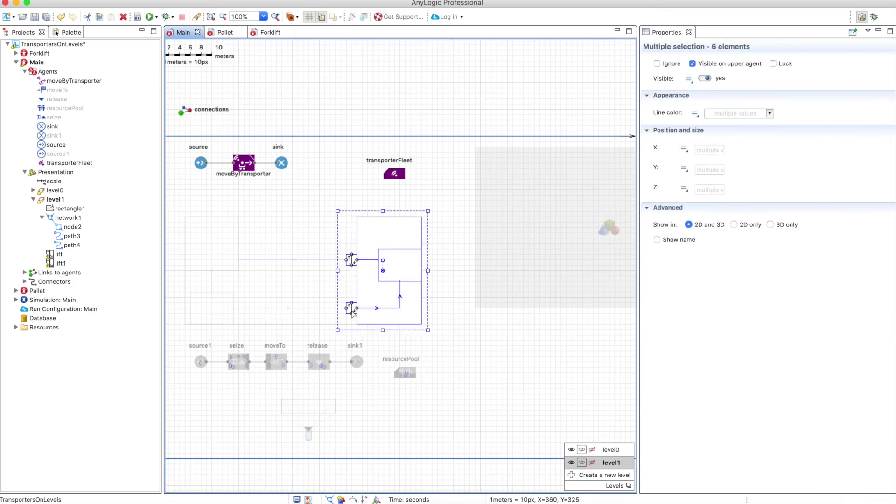
left_click(713, 191)
left_click(462, 278)
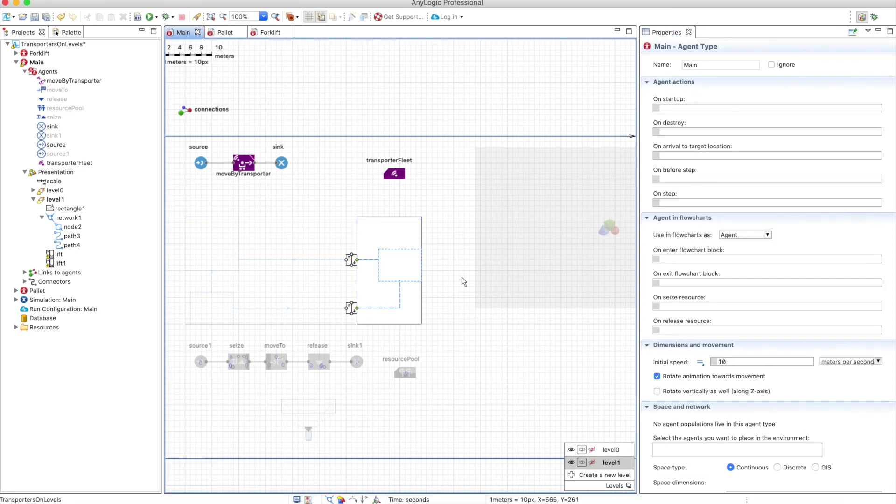
Step: Confirm level1's Z of 30, give rectangle1 Z -5 with Z-Height 5, and run
left_click(53, 201)
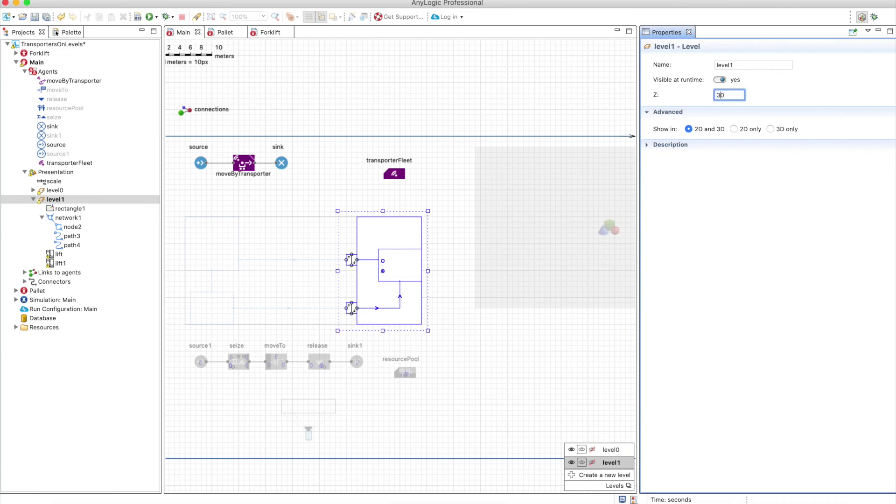
left_click(393, 228)
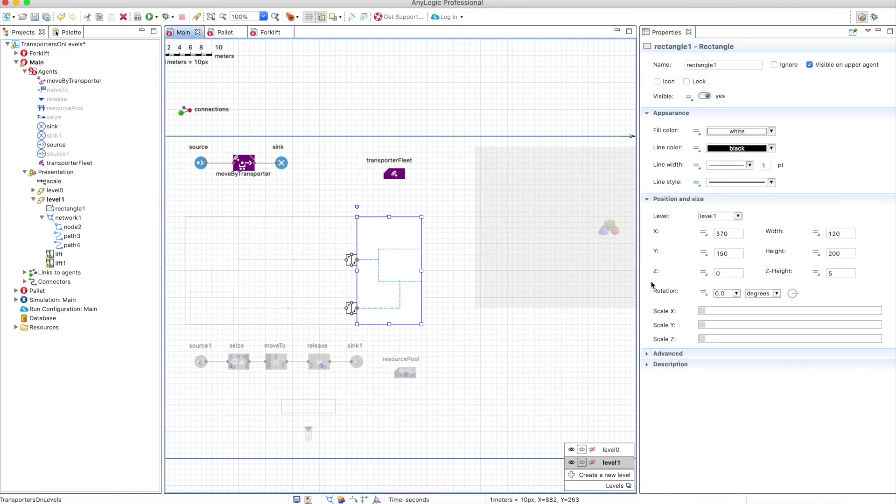
left_click(830, 273)
left_click(718, 275)
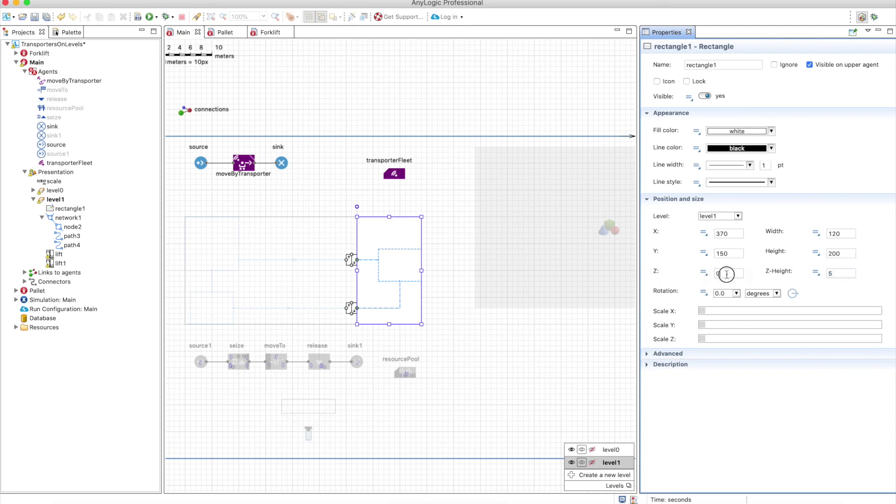
left_click(835, 273)
left_click(148, 17)
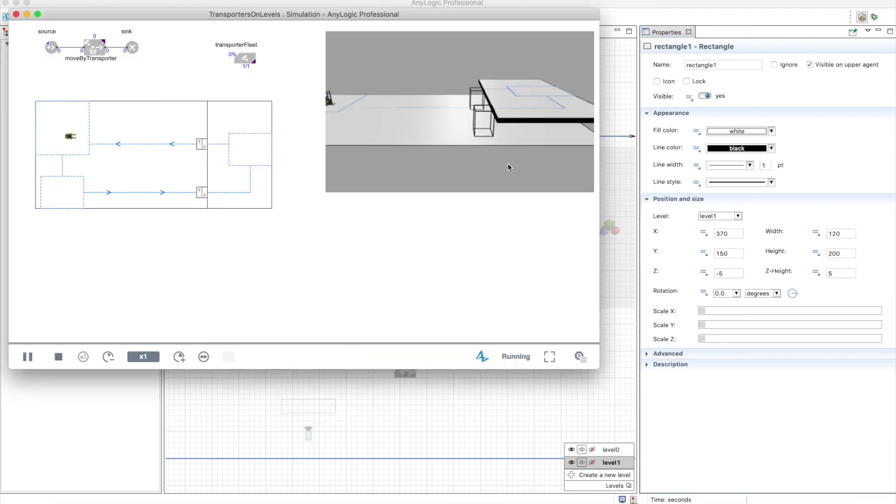
Step: At x10 speed, zoom and orbit the 3D view to check the floor slab and forklifts
scroll(497, 128, "up", 3)
left_click_drag(497, 128, 450, 155)
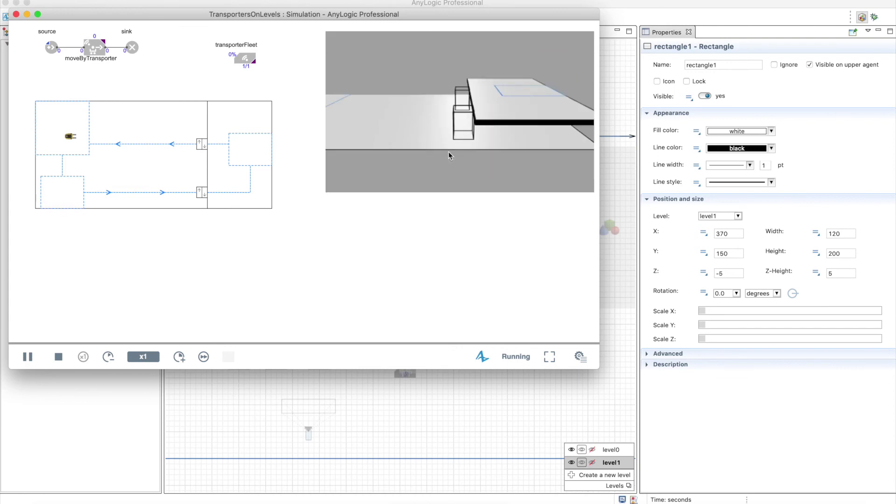
left_click(179, 357)
left_click(178, 357)
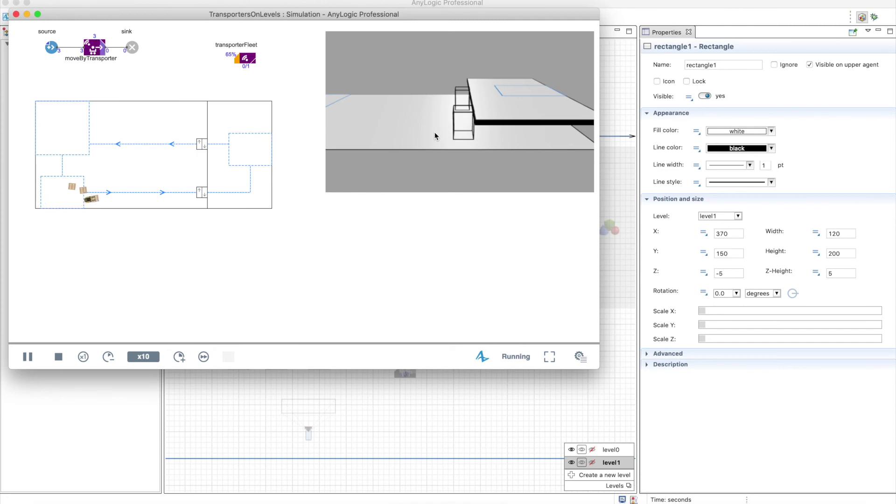
left_click_drag(435, 133, 486, 163)
left_click_drag(587, 117, 559, 164)
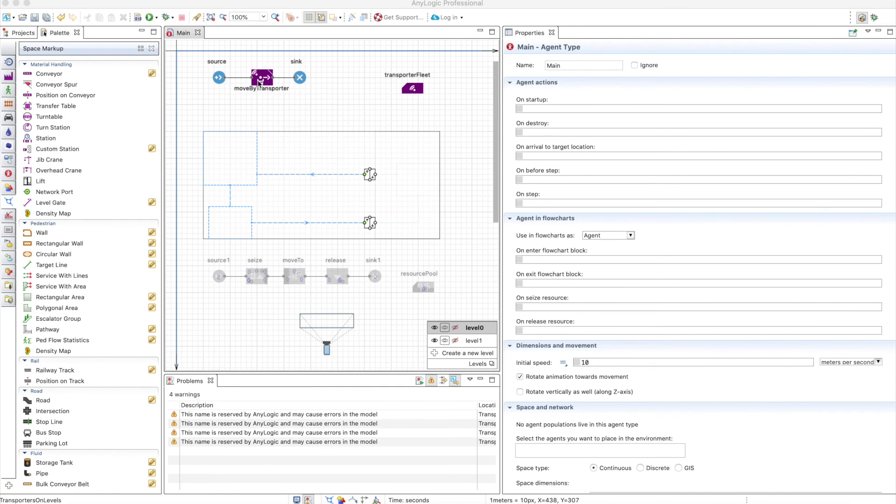
Step: Place level gates on level0 and level1, pairing levelGate1 with levelGate
left_click_drag(50, 202, 370, 195)
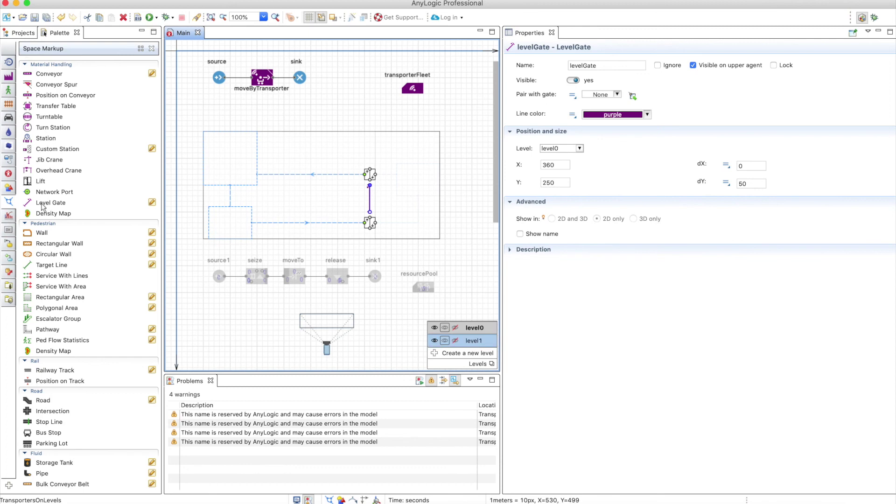
left_click_drag(42, 207, 381, 200)
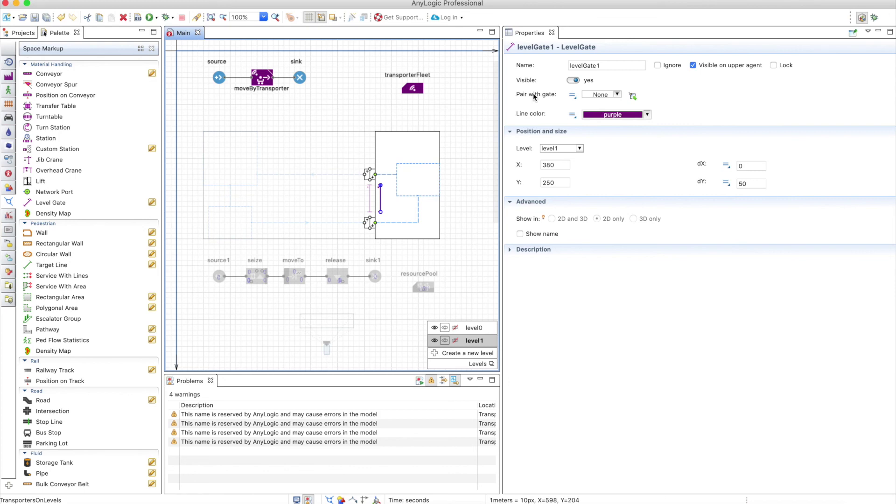
left_click(633, 95)
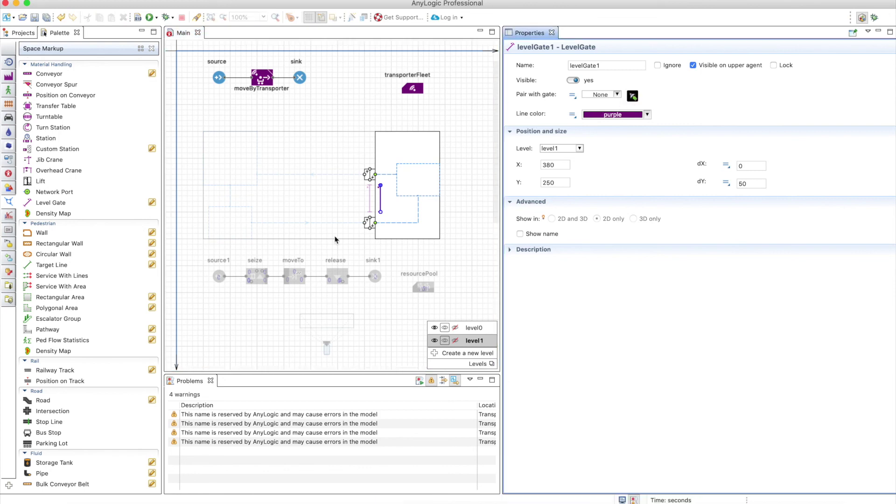
left_click(370, 212)
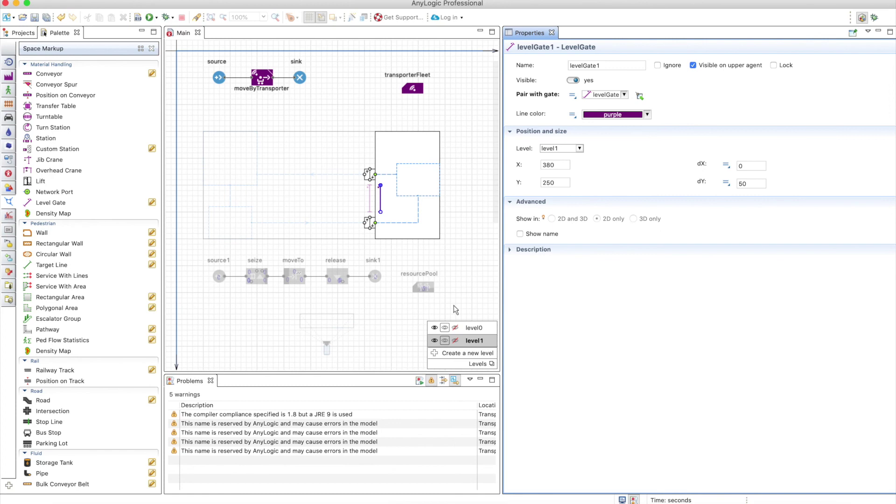
Step: Draw a three-sided wall open on its right side on level1, then run the model
double_click(42, 233)
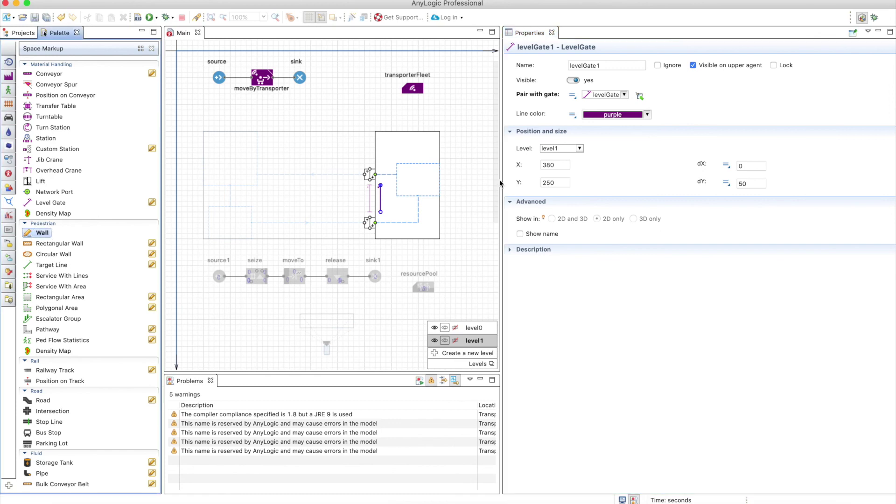
left_click(423, 153)
left_click(392, 152)
left_click(391, 217)
double_click(424, 217)
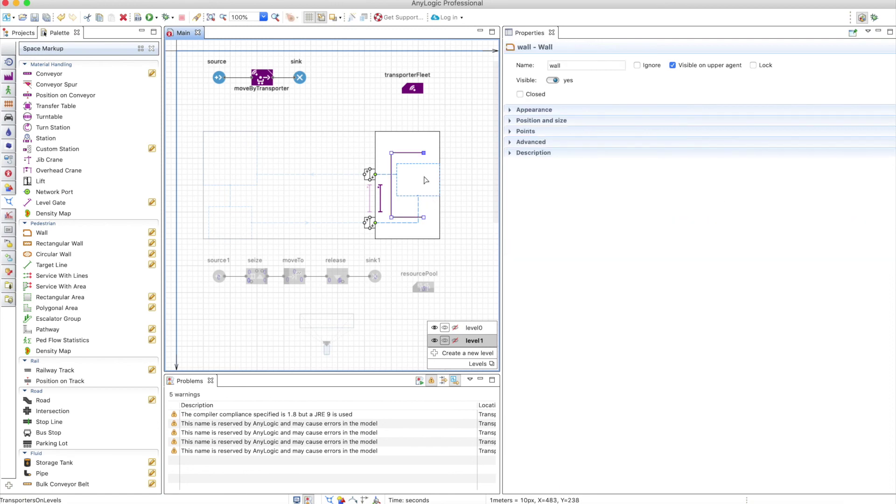
left_click(149, 19)
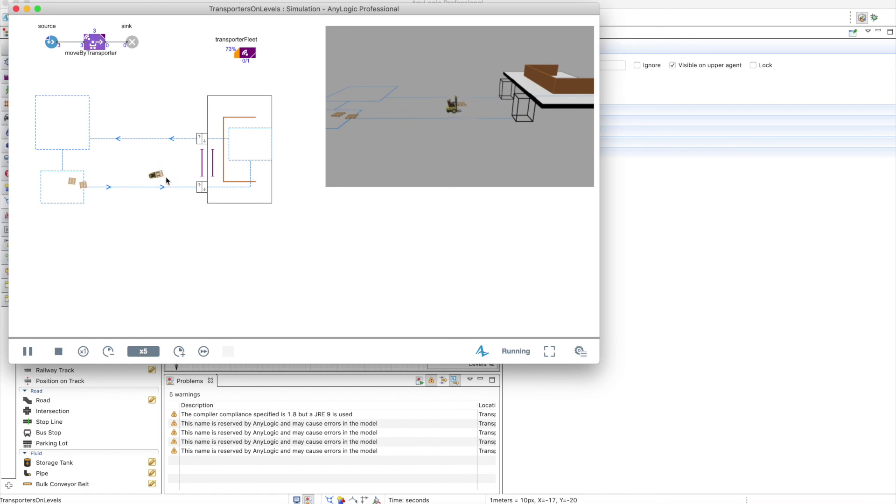
Step: Zoom, orbit and pan the 3D and 2D views to watch the forklift near the wall, then close
left_click_drag(509, 159, 490, 227)
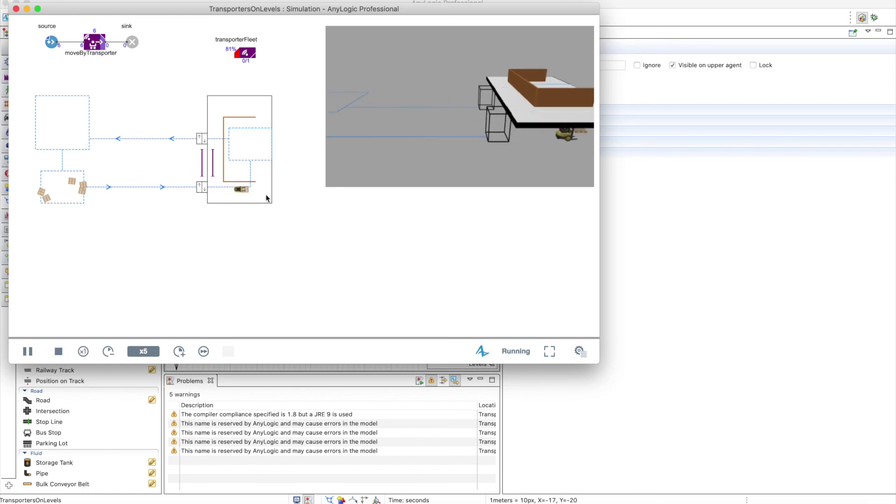
left_click(498, 163)
left_click_drag(498, 163, 516, 182)
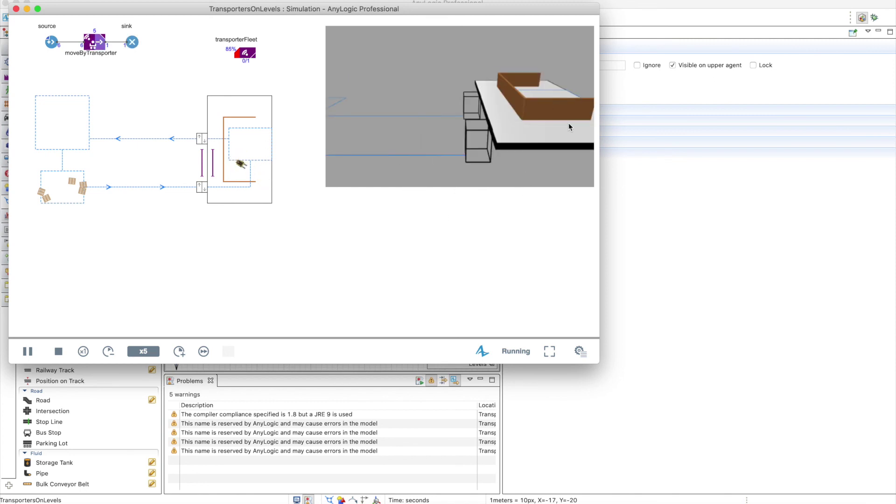
left_click_drag(566, 131, 520, 137)
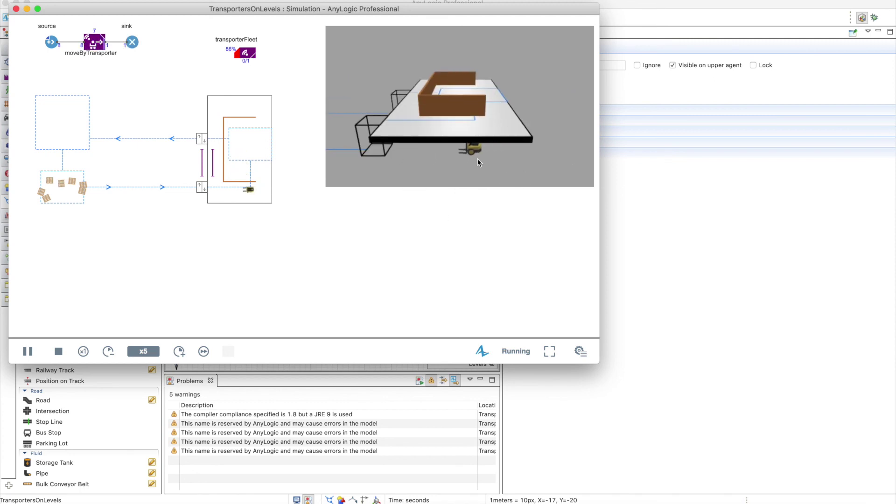
left_click_drag(437, 160, 500, 187)
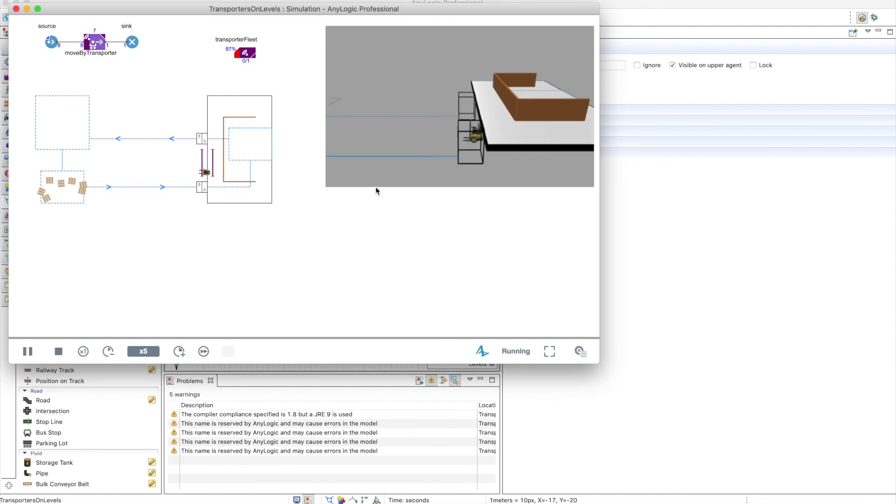
left_click_drag(239, 243, 330, 268)
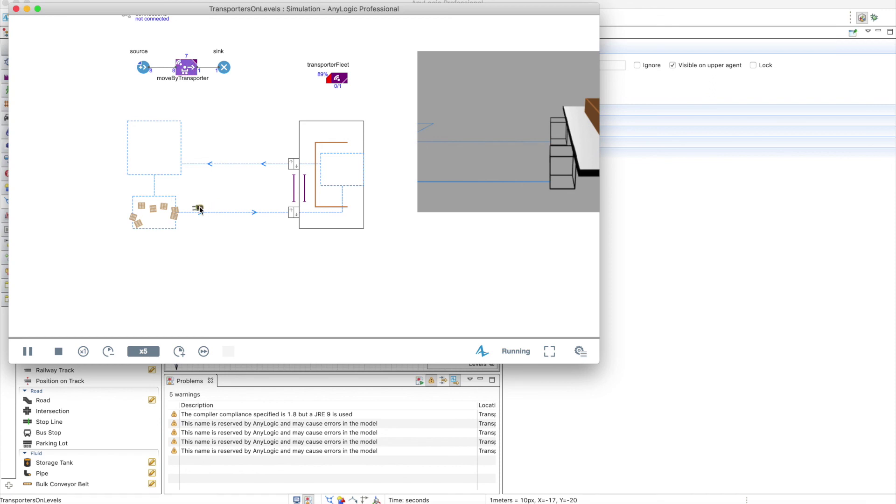
left_click_drag(341, 228, 290, 266)
left_click_drag(411, 264, 361, 277)
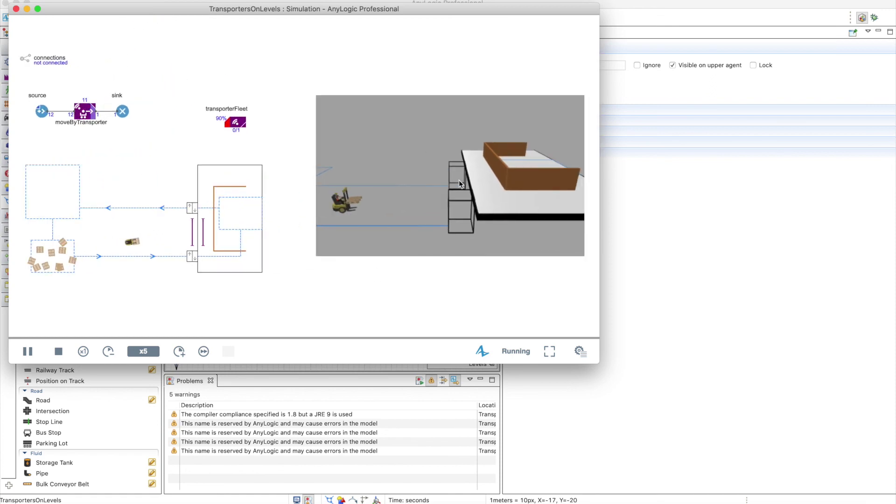
left_click_drag(350, 282, 410, 285)
left_click(16, 9)
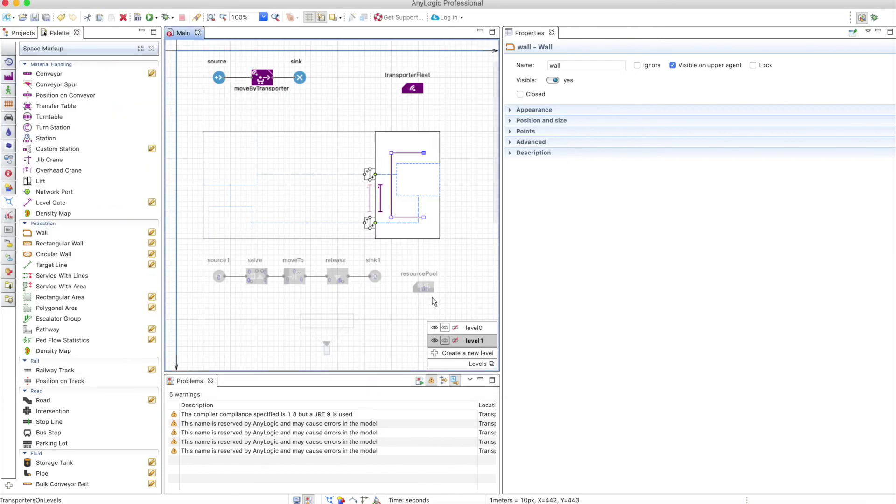
Step: Deselect the wall and select the level1 level gate to review its pairing and position
left_click(388, 214)
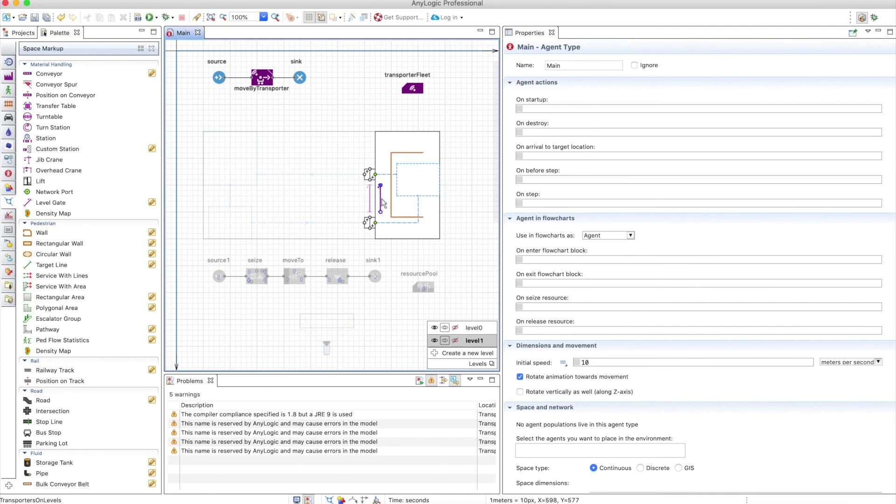
left_click(382, 201)
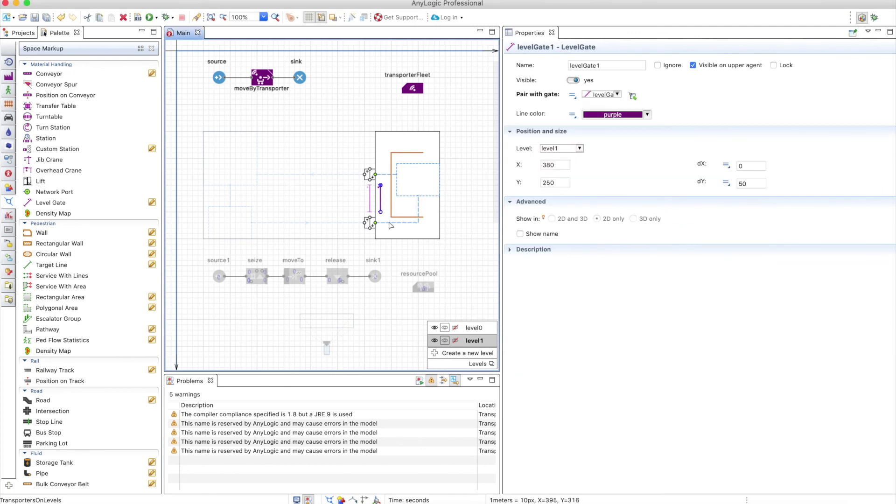